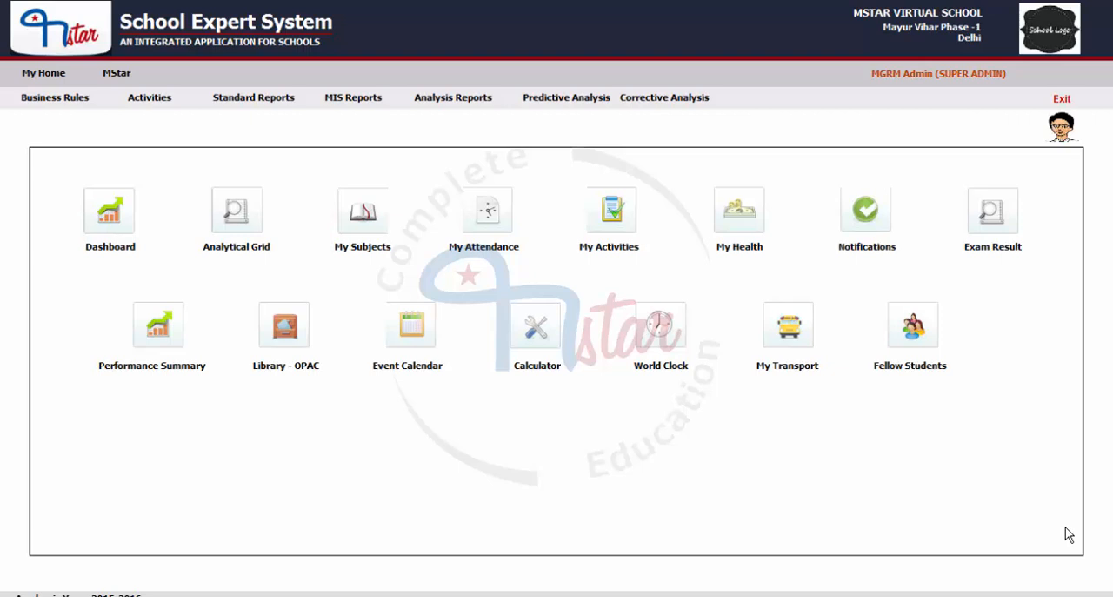
# - Open the New Purchase activity of the Library module
pyautogui.click(116, 74)
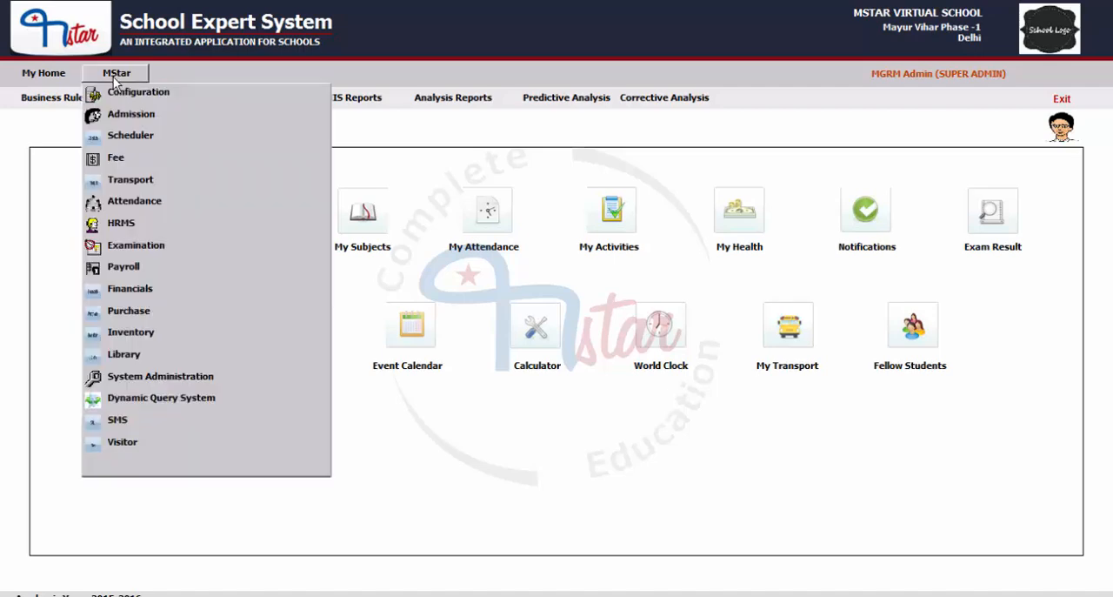
pyautogui.click(110, 356)
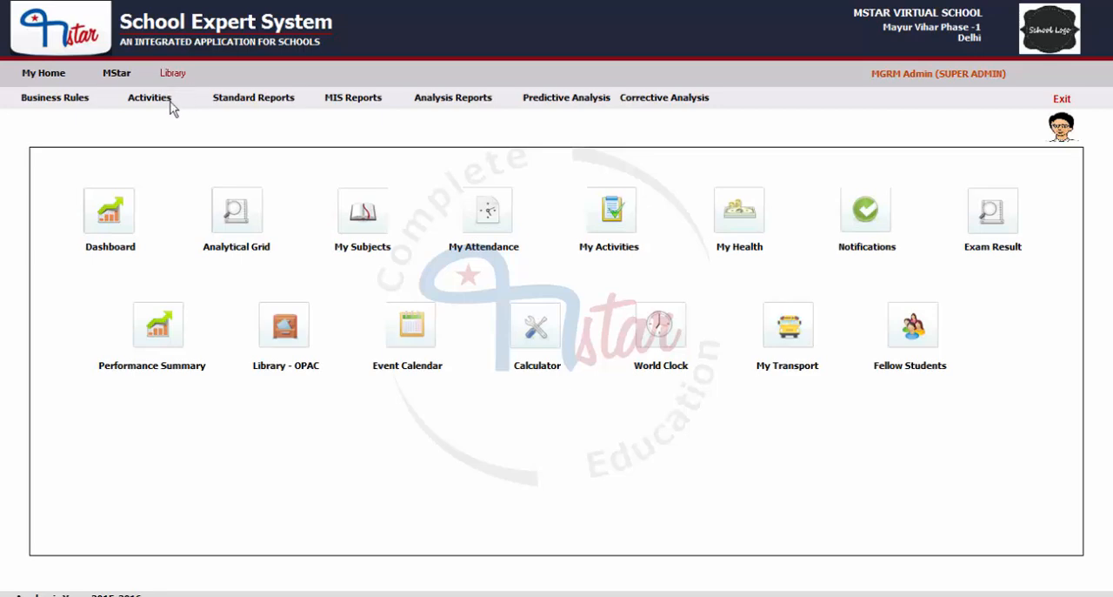
pyautogui.click(151, 103)
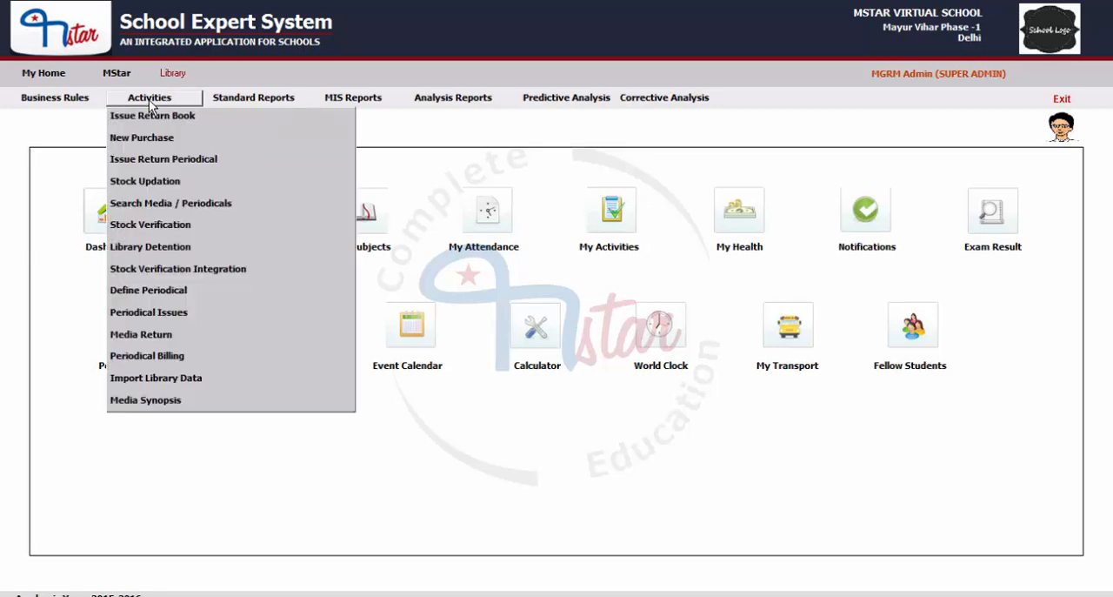
pyautogui.click(130, 139)
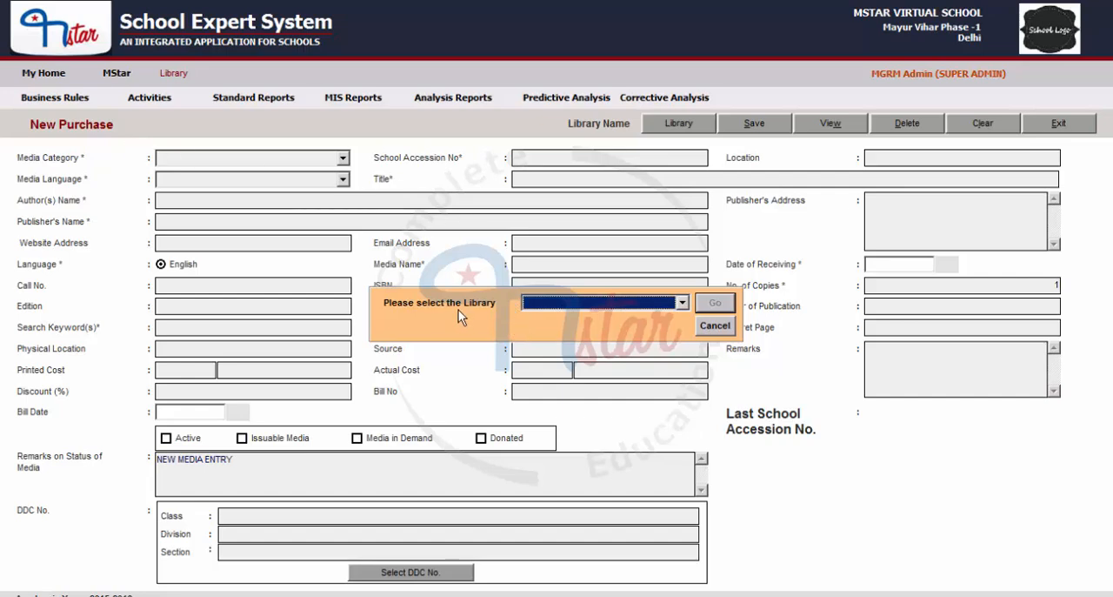
# - Choose JUNIOR LIBRARY as the library for the new purchase entry
pyautogui.click(582, 306)
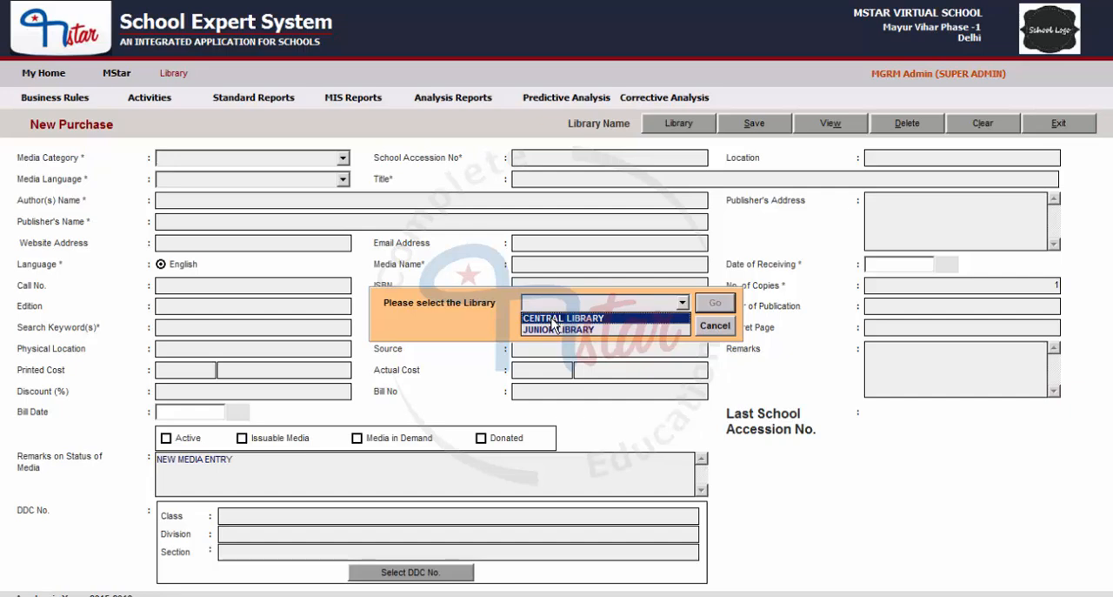
pyautogui.click(553, 331)
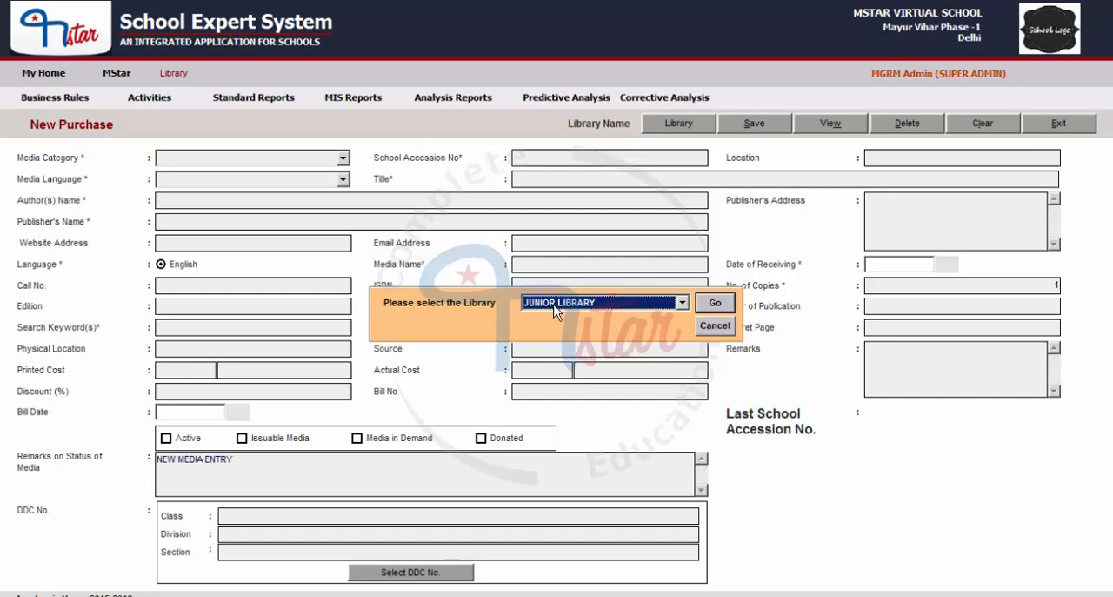
pyautogui.click(719, 304)
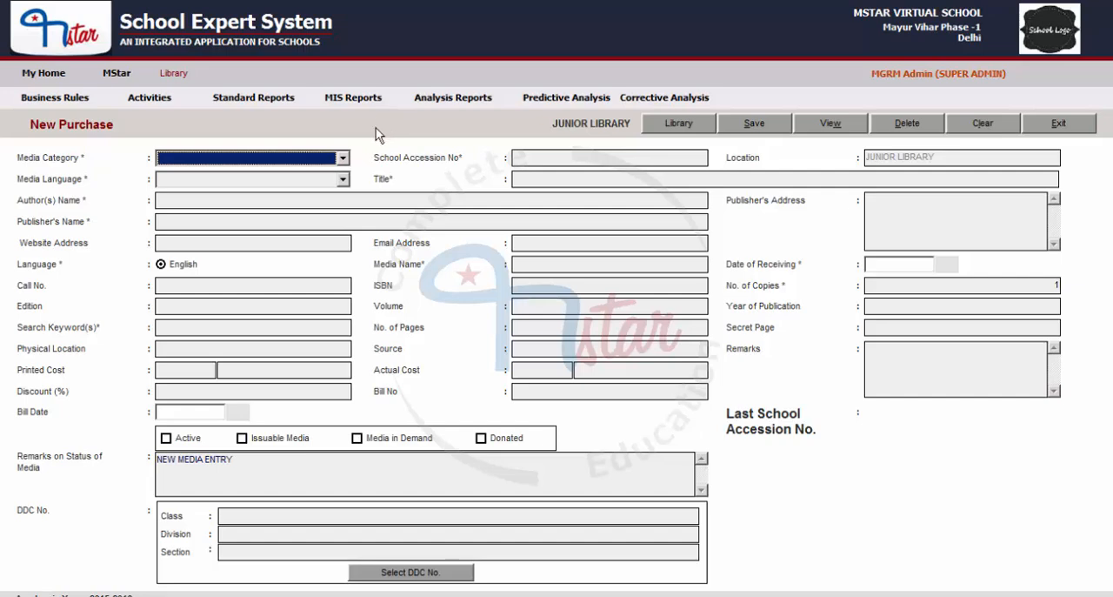
# - Classify the new entry as BOOKS with school accession number 87999 and media language ENGLISH
pyautogui.click(197, 158)
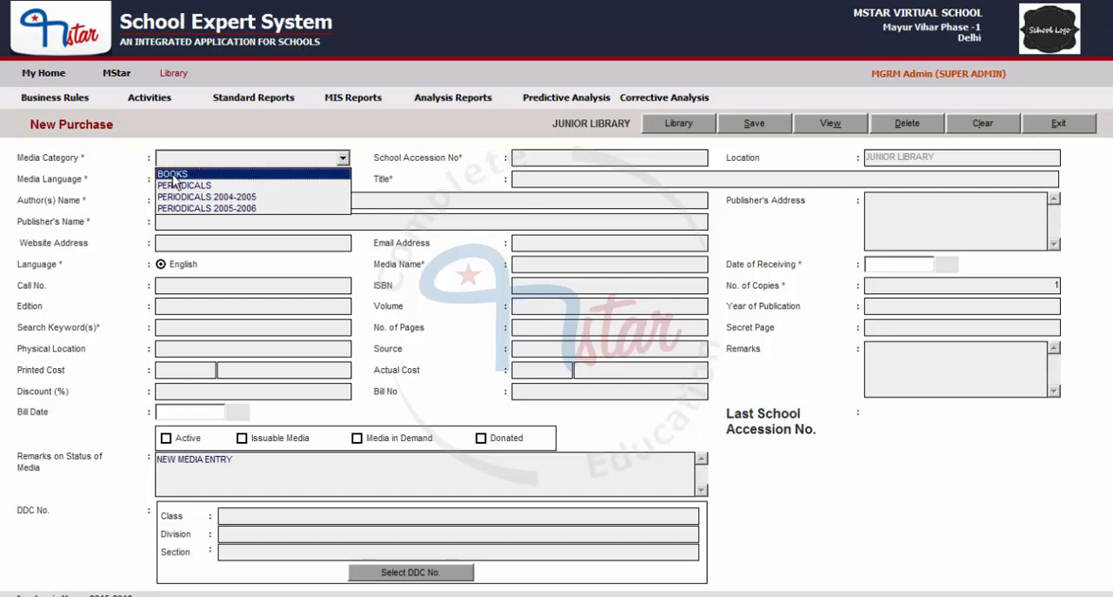
pyautogui.click(173, 176)
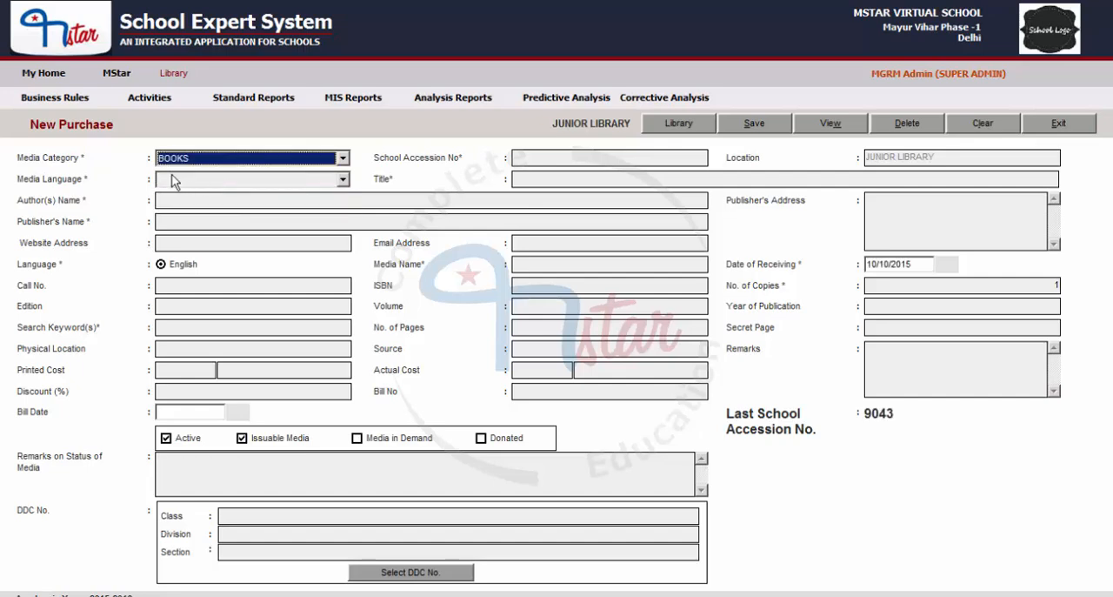
pyautogui.click(591, 158)
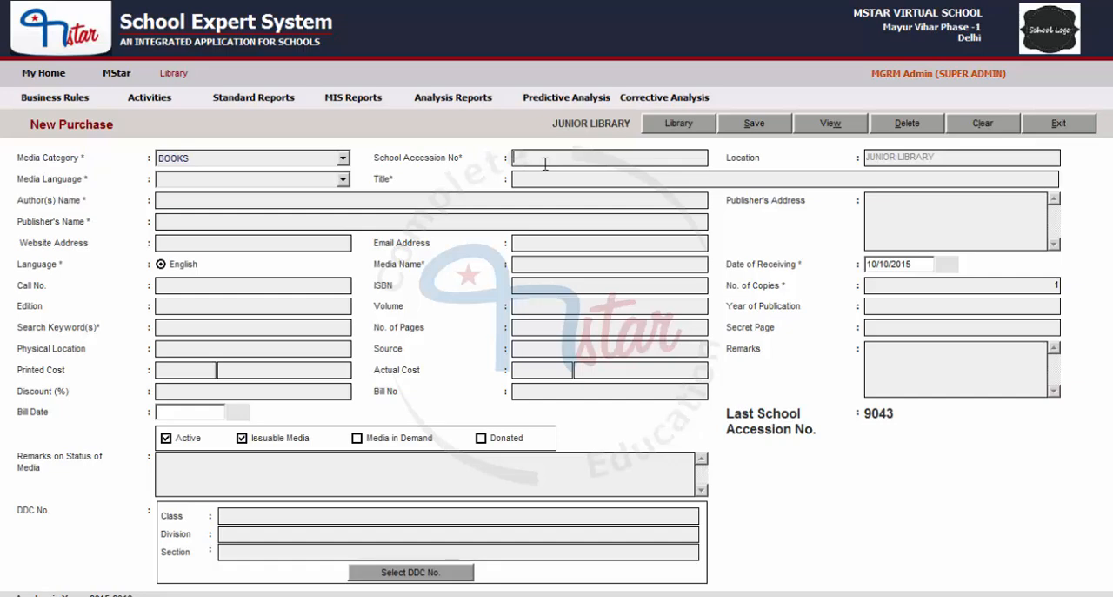
pyautogui.write('87999')
pyautogui.click(271, 181)
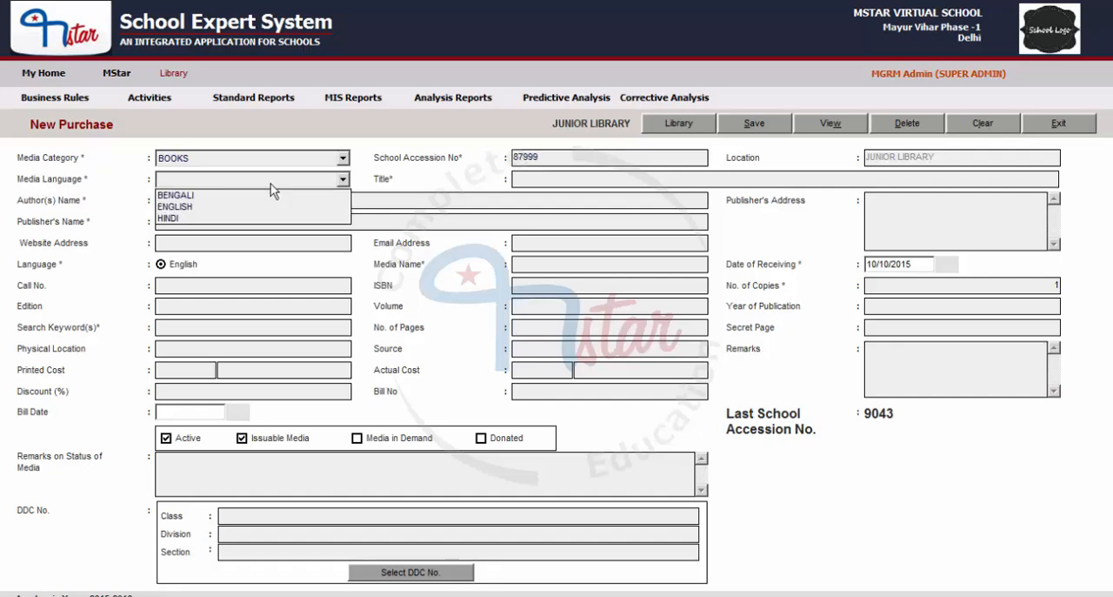
pyautogui.click(177, 207)
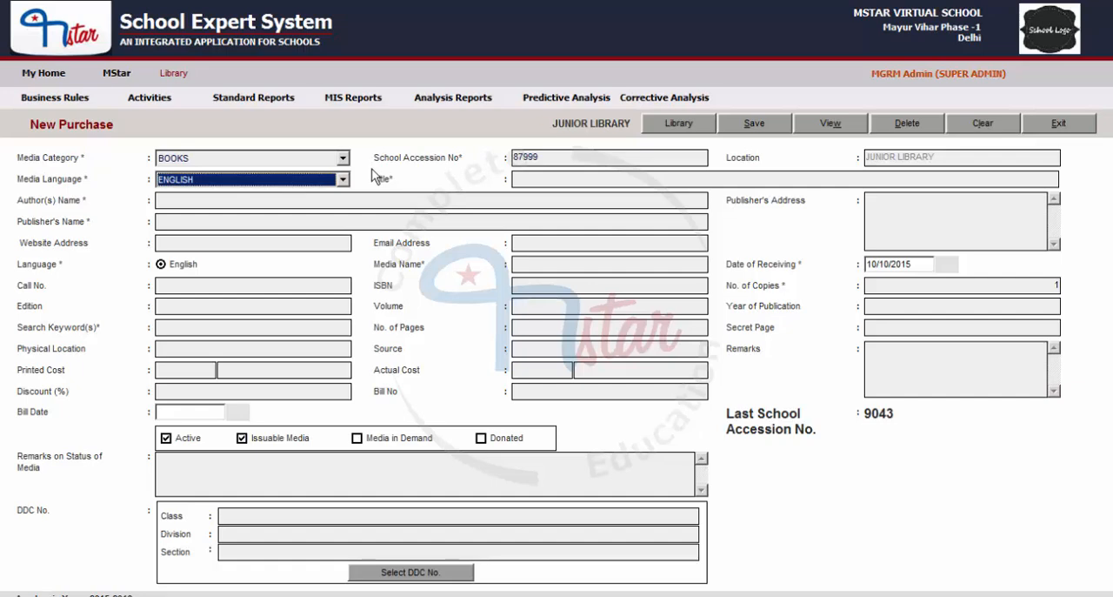
# - Look up existing titles beginning with RAIN and set the book's title to RAINFORESTS
pyautogui.click(564, 180)
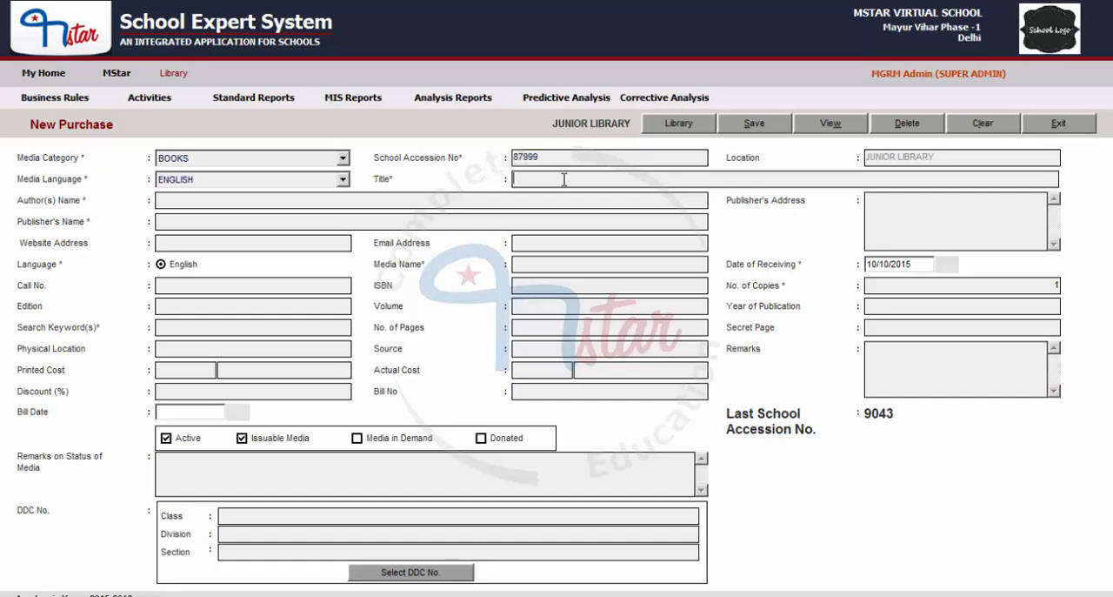
pyautogui.write('RA')
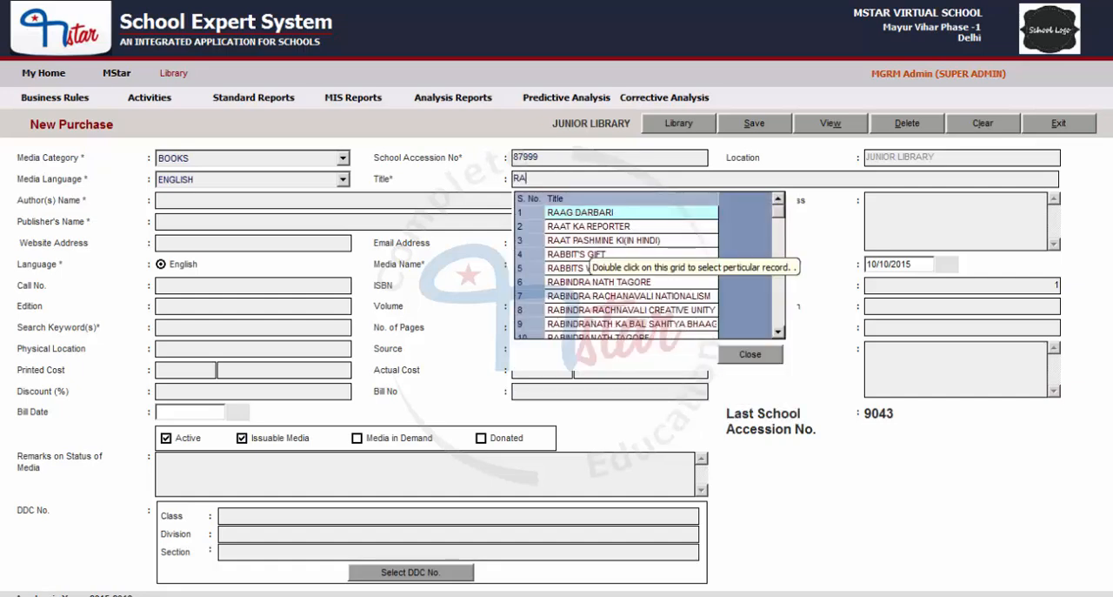
pyautogui.write('INBOX')
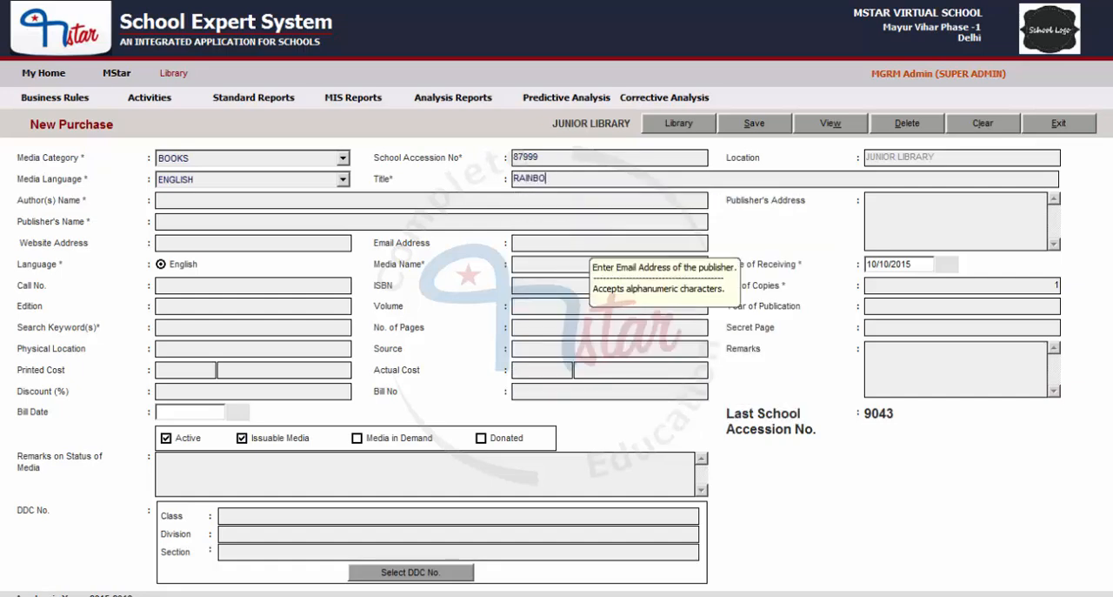
pyautogui.press('BackSpace')
pyautogui.press('BackSpace')
pyautogui.press('BackSpace')
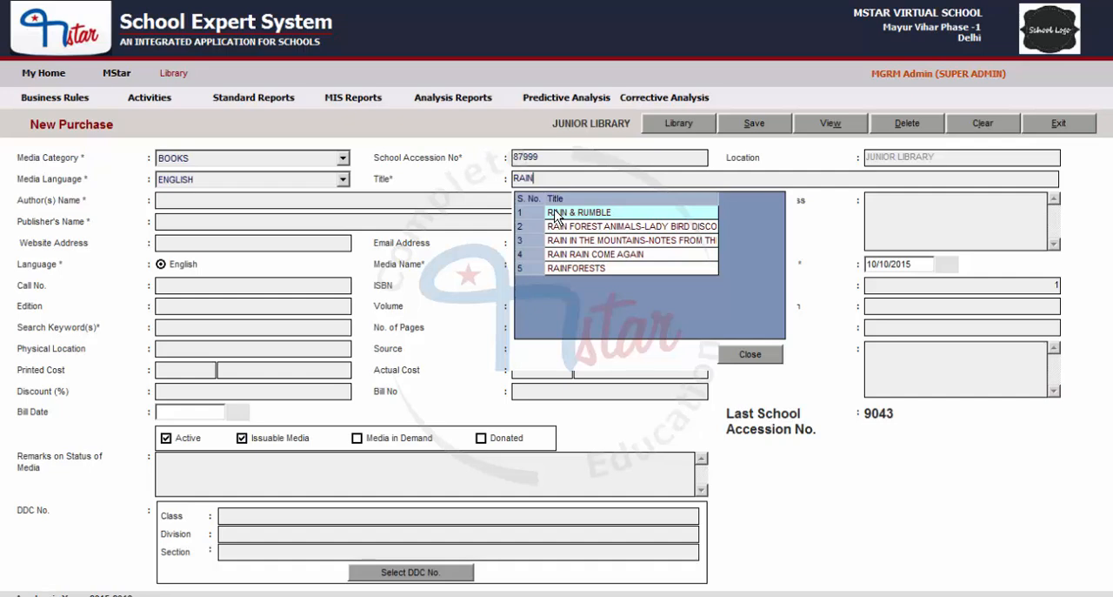
pyautogui.press('Down')
pyautogui.press('Down')
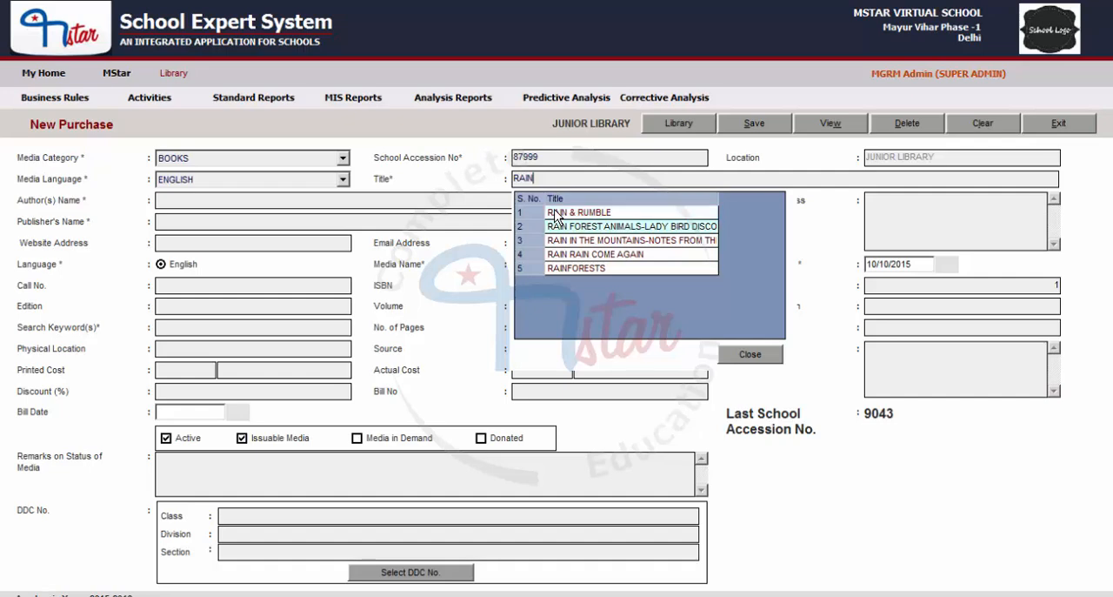
pyautogui.press('Down')
pyautogui.press('Down')
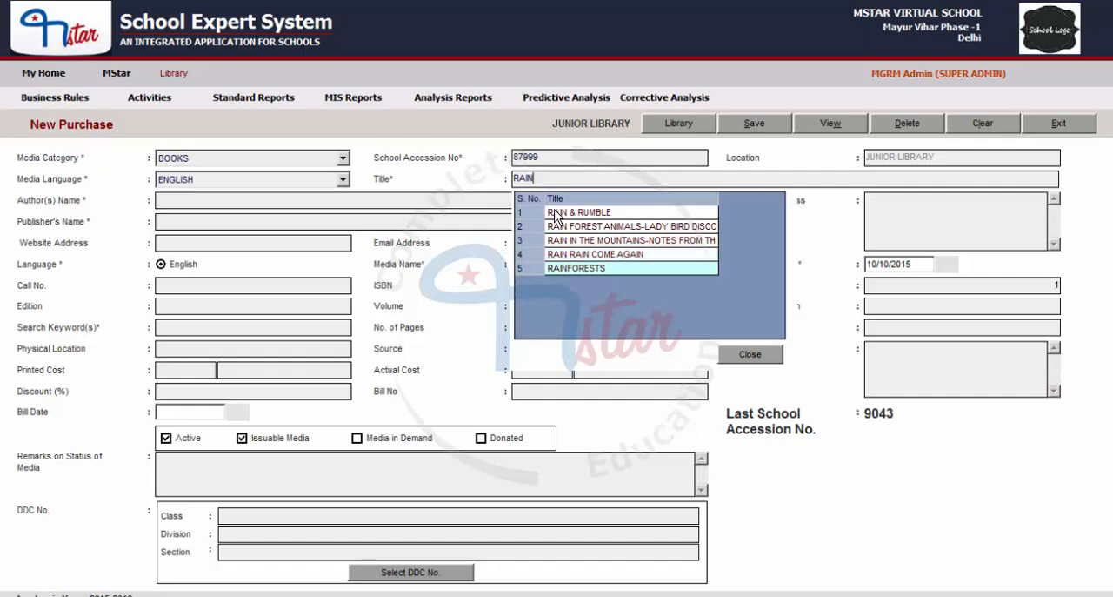
pyautogui.press('Return')
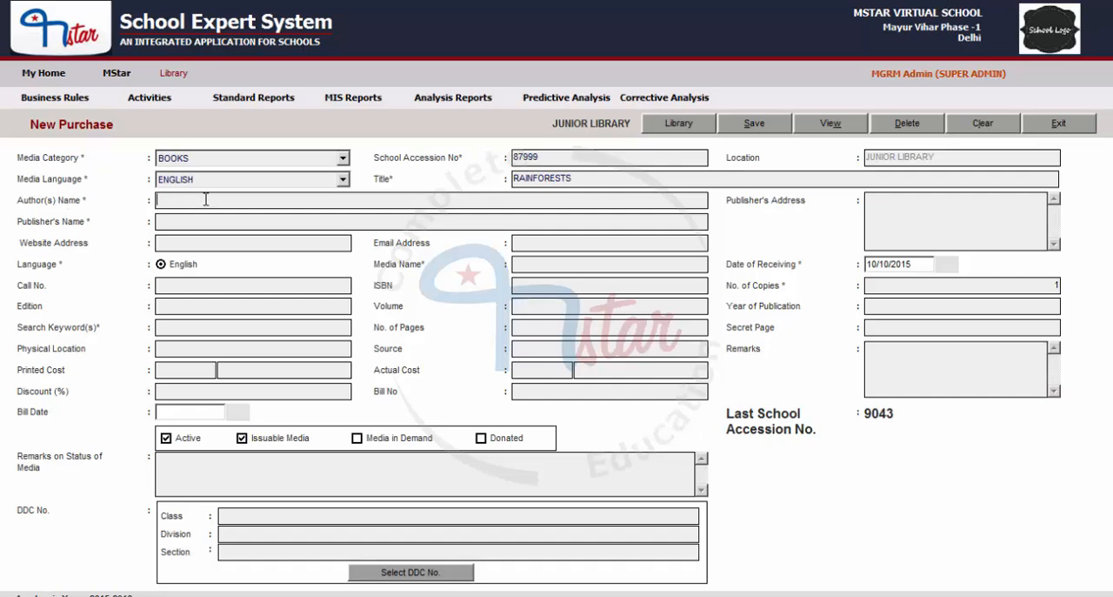
# - Look up authors beginning with B and set the author's name to BACH,RICHARD
pyautogui.write('B')
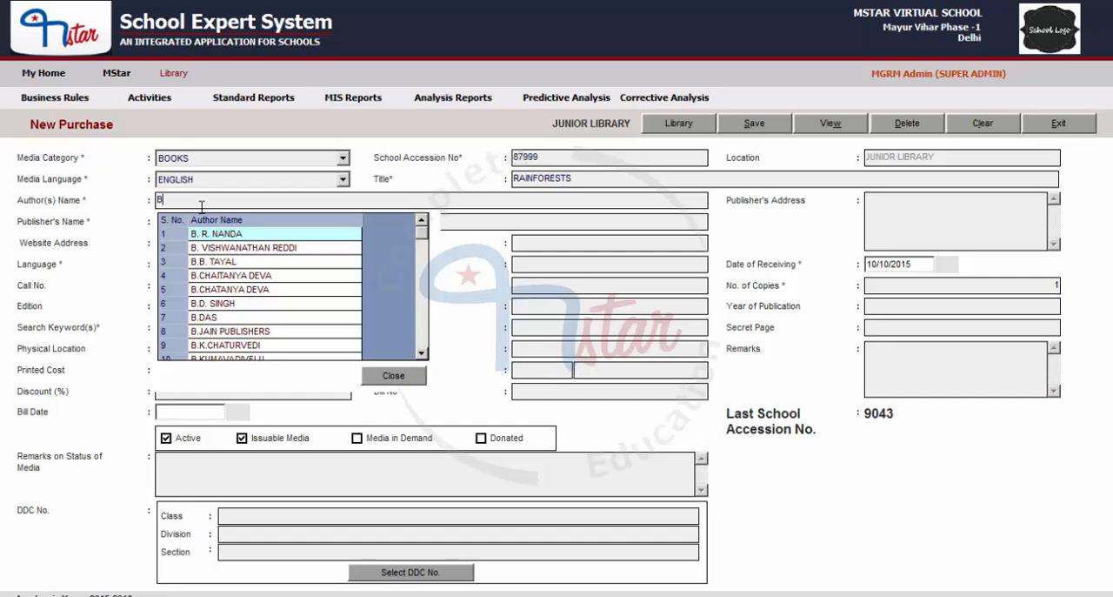
pyautogui.press('Down')
pyautogui.press('Down')
pyautogui.press('Down')
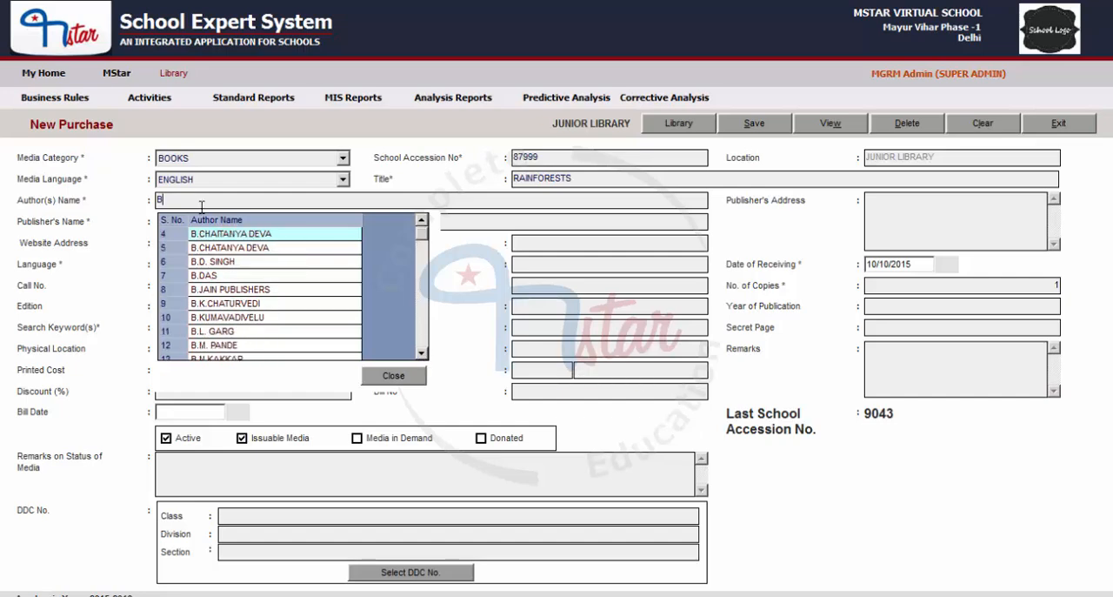
pyautogui.press('Down')
pyautogui.press('Down')
pyautogui.press('Down')
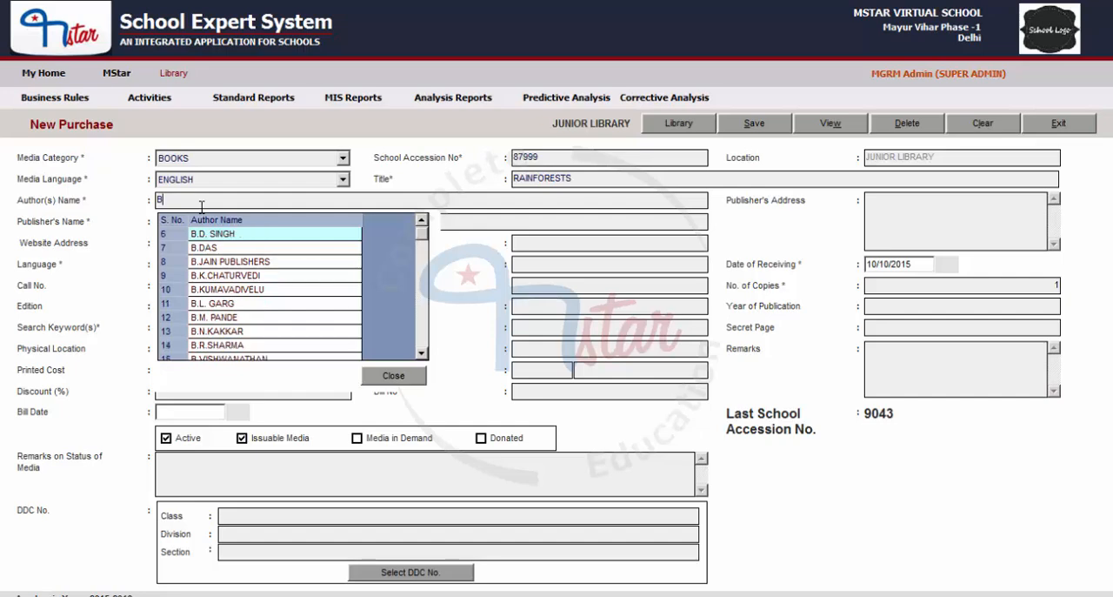
pyautogui.press('Down')
pyautogui.press('Down')
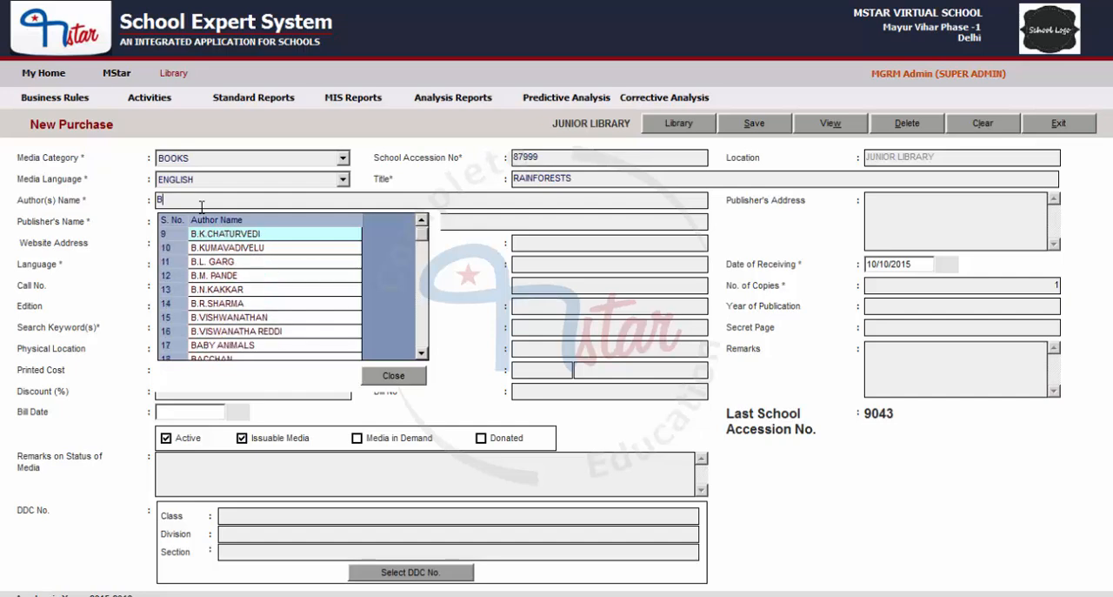
pyautogui.press('Down')
pyautogui.press('Down')
pyautogui.press('Down')
pyautogui.press('Down')
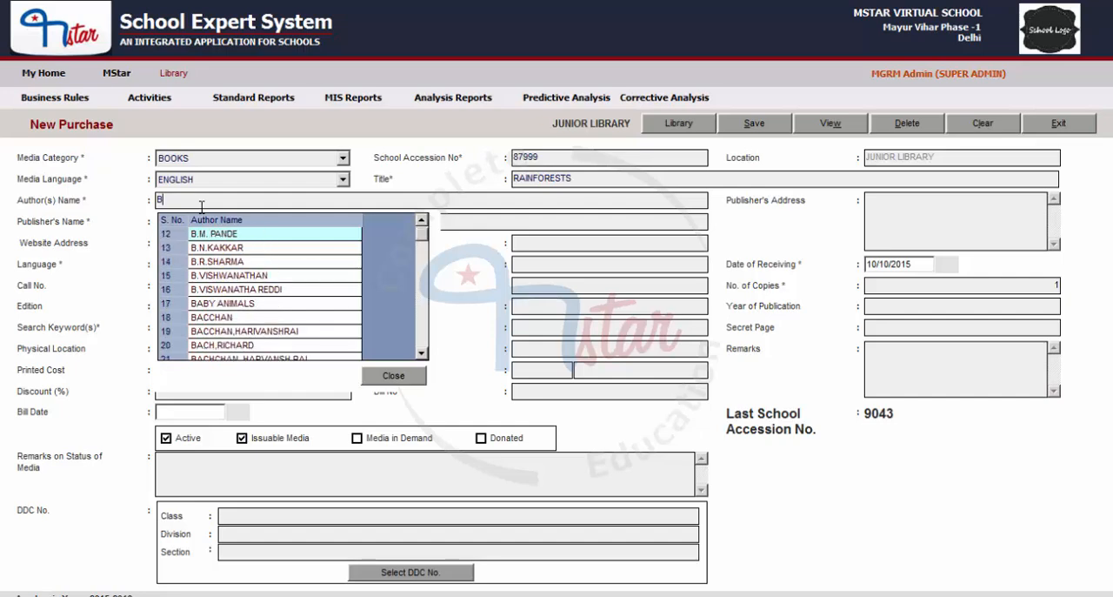
pyautogui.press('Down')
pyautogui.press('Down')
pyautogui.press('Down')
pyautogui.press('Down')
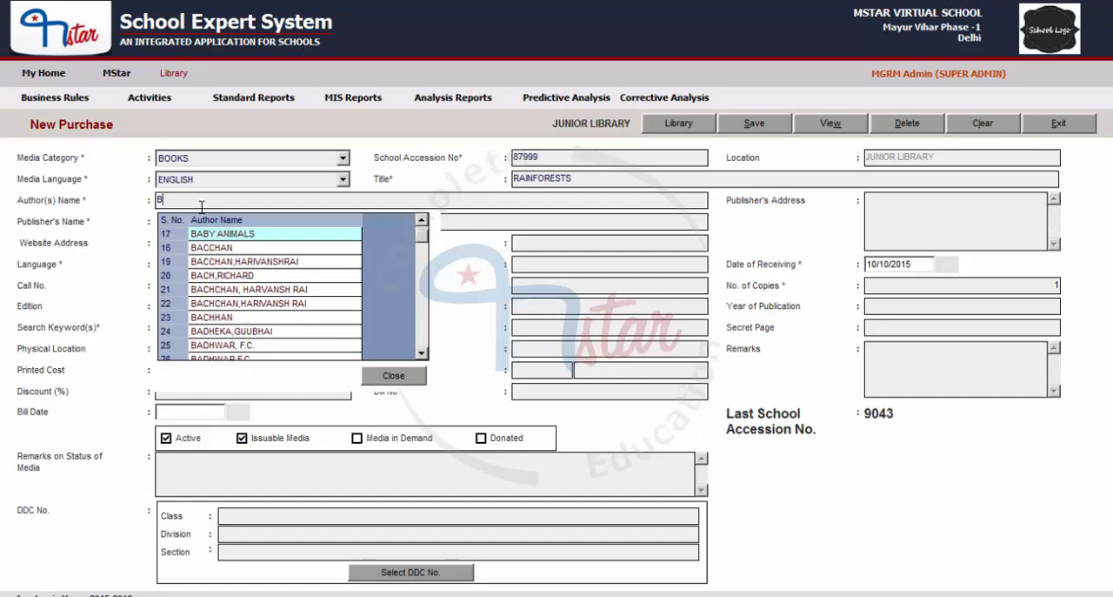
pyautogui.press('Down')
pyautogui.press('Down')
pyautogui.press('Down')
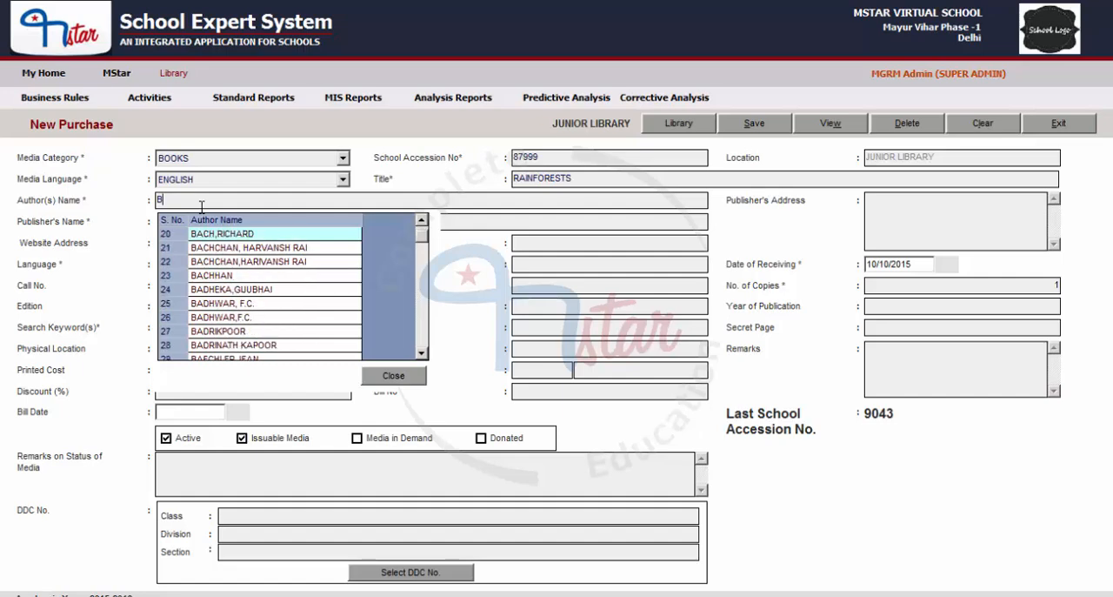
pyautogui.press('Return')
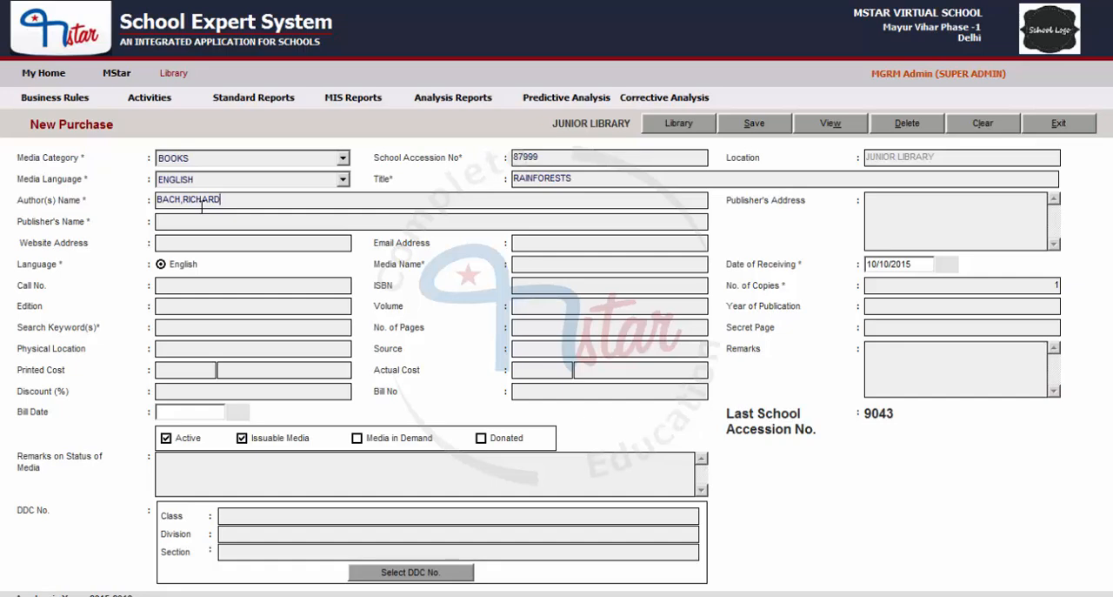
# - Look up publishers beginning with J and set the publisher to JAI PRAKASH NATH & CO. with the address MEERUT
pyautogui.click(220, 223)
pyautogui.write('J')
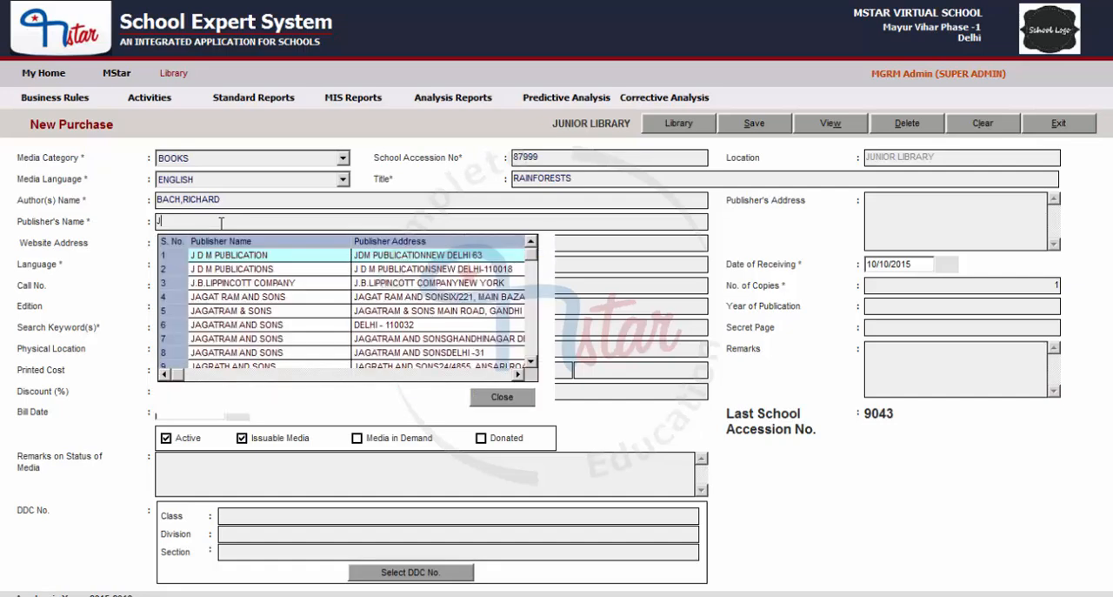
pyautogui.press('Down')
pyautogui.press('Down')
pyautogui.press('Down')
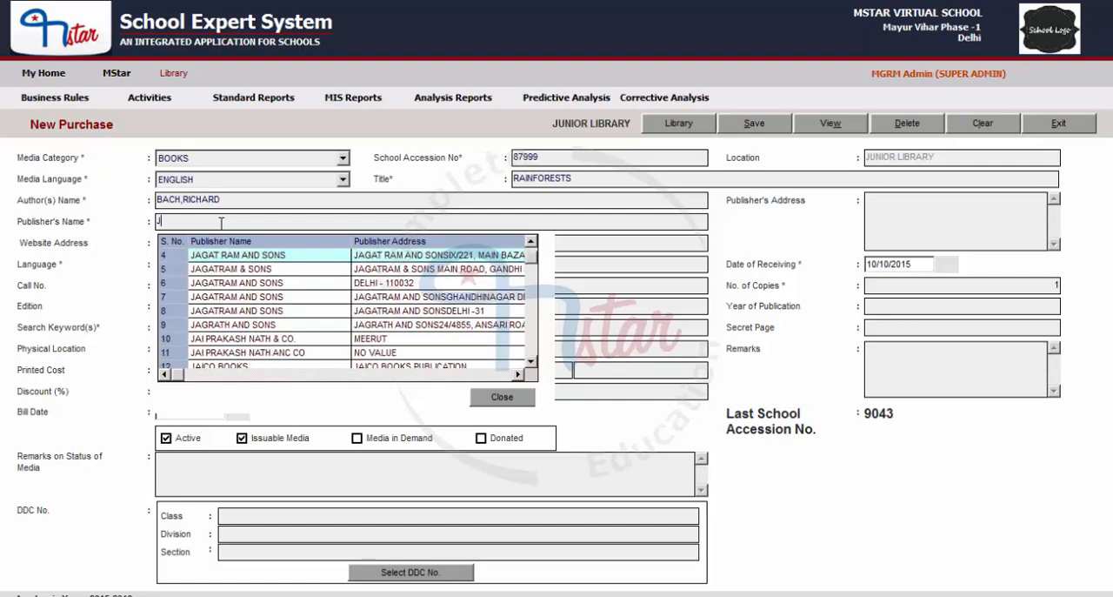
pyautogui.press('Down')
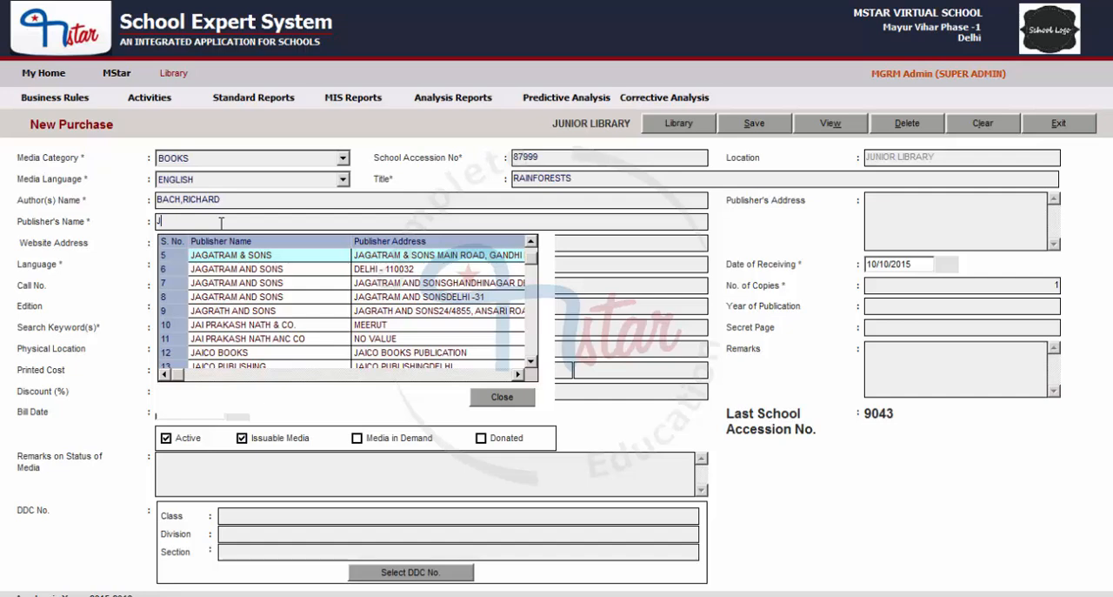
pyautogui.press('Down')
pyautogui.press('Down')
pyautogui.press('Down')
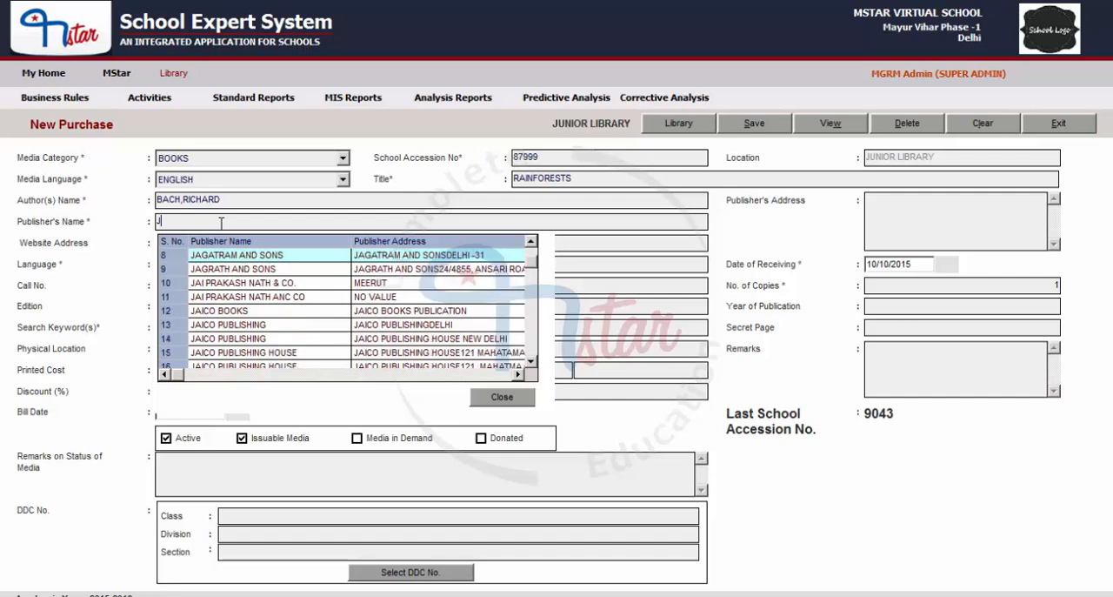
pyautogui.press('Down')
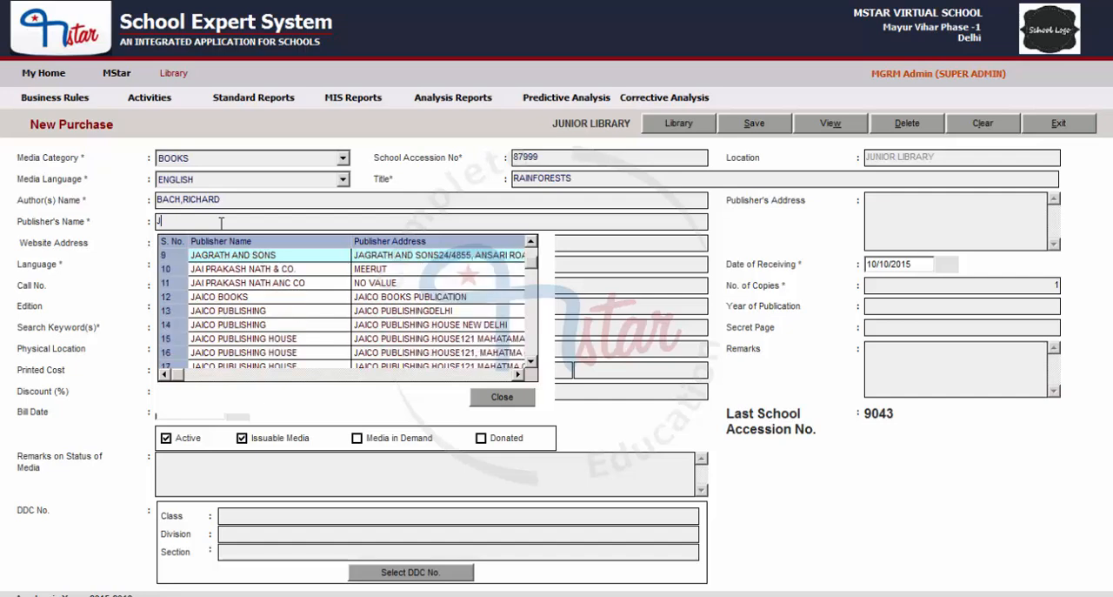
pyautogui.press('Down')
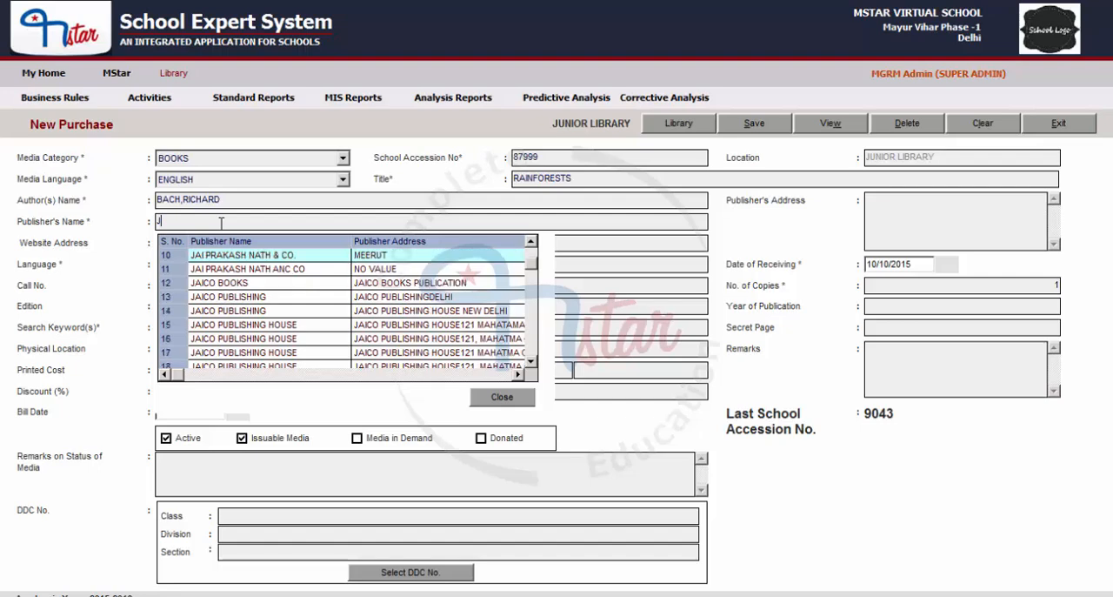
pyautogui.press('Return')
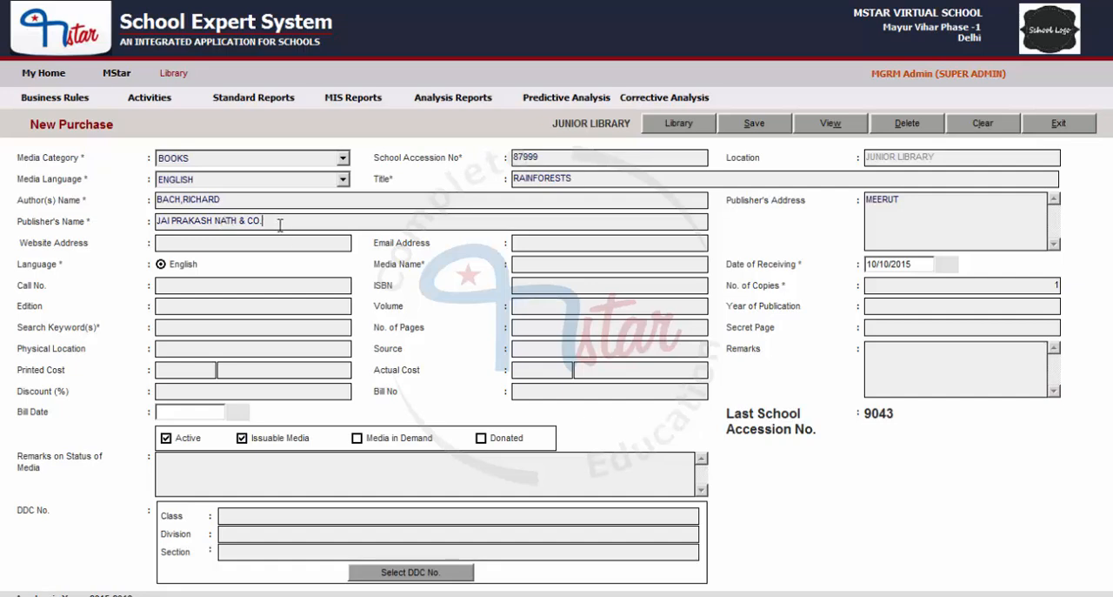
pyautogui.moveTo(280, 225); pyautogui.dragTo(151, 218)
pyautogui.click(964, 206)
pyautogui.click(188, 247)
pyautogui.write('www.jaiprakash.com')
# - Fill in the publisher's e-mail address
pyautogui.click(550, 243)
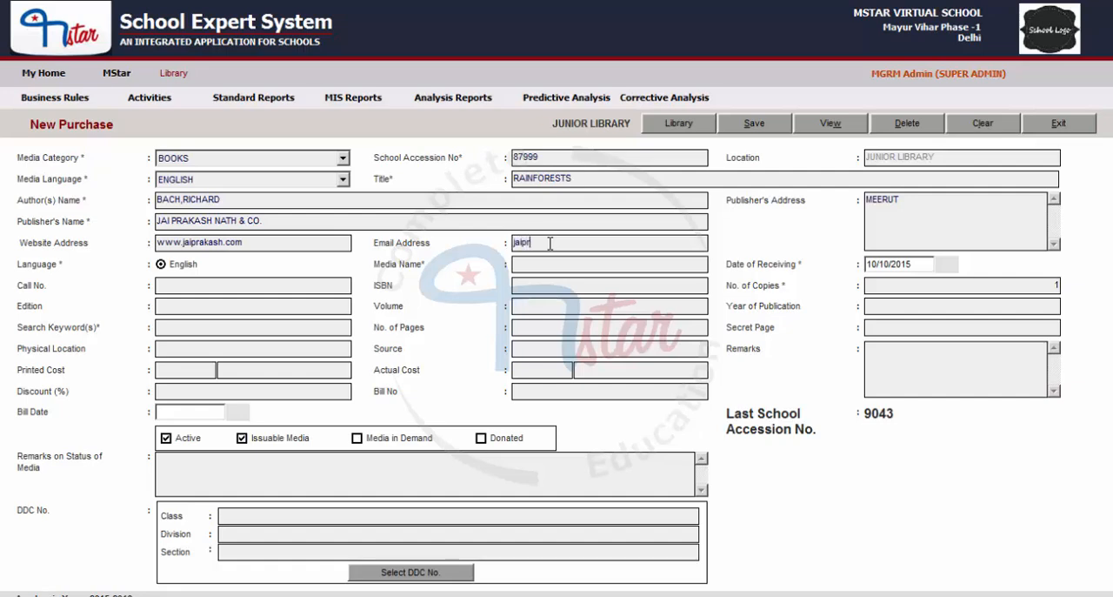
pyautogui.write('-../')
pyautogui.press('BackSpace')
pyautogui.press('BackSpace')
pyautogui.press('BackSpace')
pyautogui.press('BackSpace')
pyautogui.press('BackSpace')
# - Look up media names beginning with fict and set the media name to FICTION,ENGLISH
pyautogui.click(539, 265)
pyautogui.write('fict')
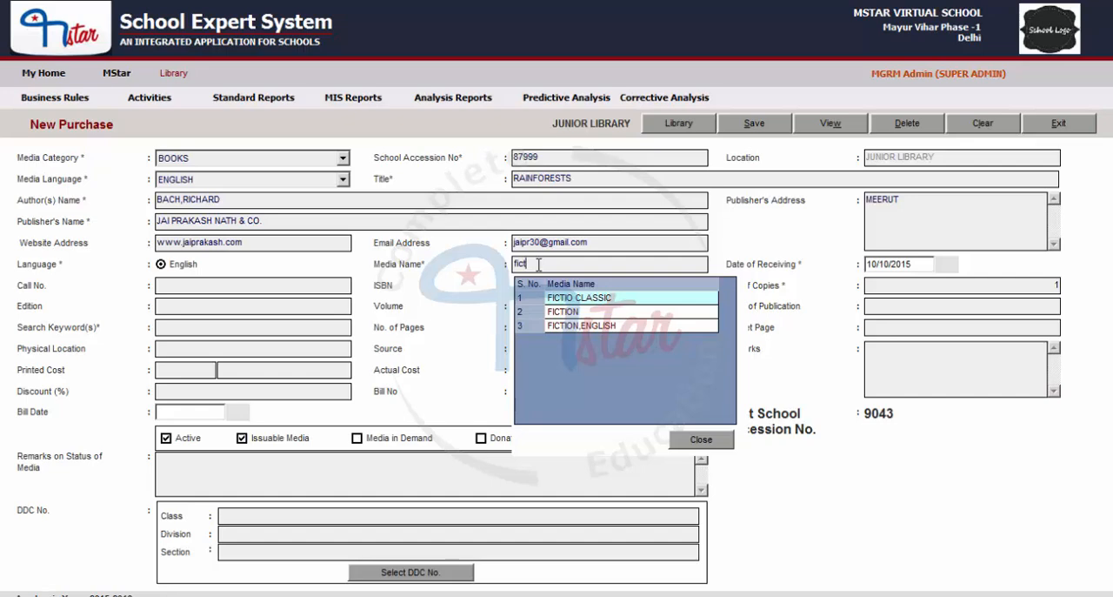
pyautogui.press('Down')
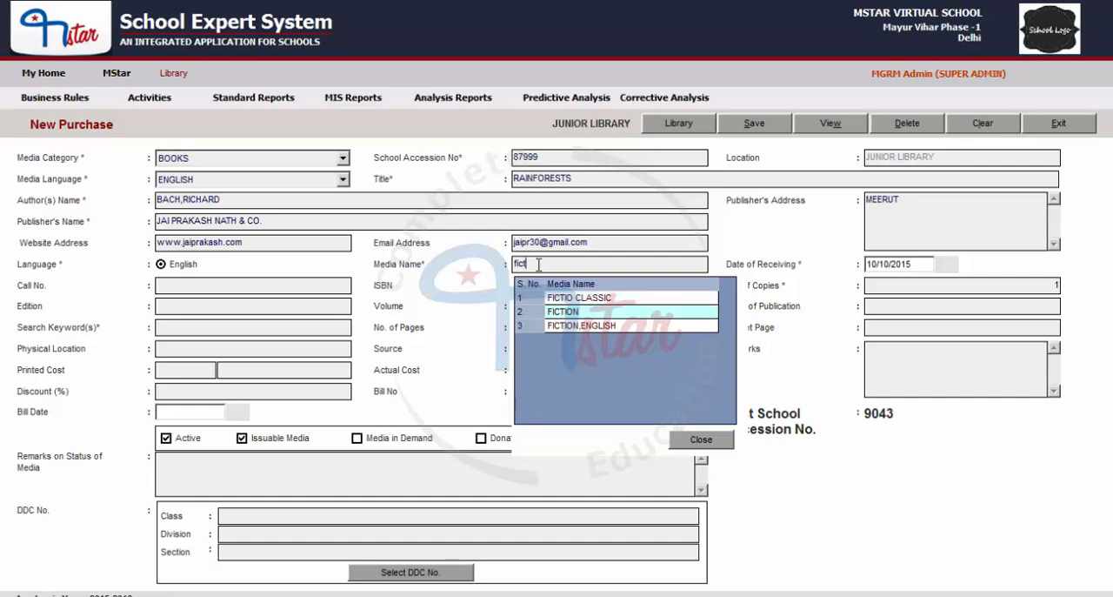
pyautogui.press('Down')
pyautogui.press('Down')
pyautogui.press('Down')
pyautogui.press('Down')
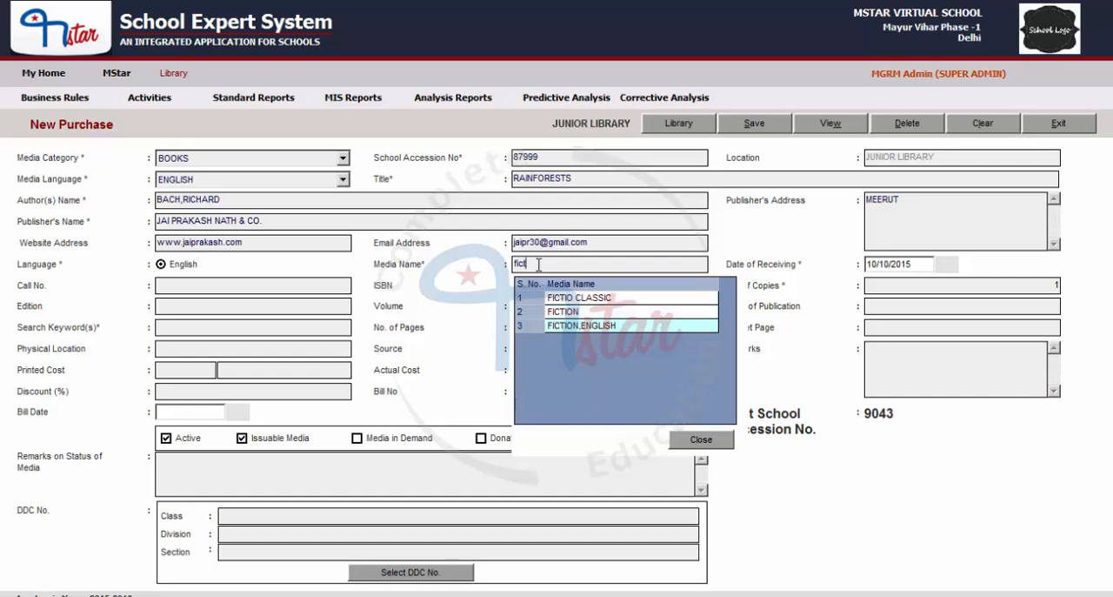
pyautogui.press('Return')
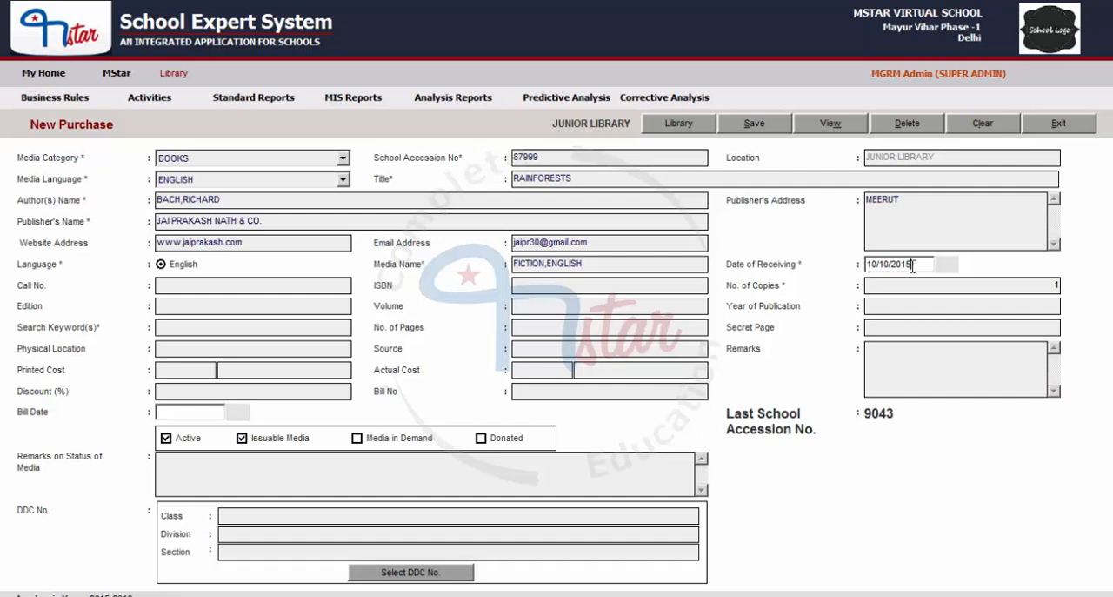
# - Set the book's date of receiving to 09/08/2015
pyautogui.moveTo(915, 269); pyautogui.dragTo(822, 259)
pyautogui.write('09/08/2015')
# - Enter A67 as the book's call number and A1239876GTR as its ISBN
pyautogui.click(210, 288)
pyautogui.write('A67')
pyautogui.click(555, 292)
pyautogui.write('A1239876GT')
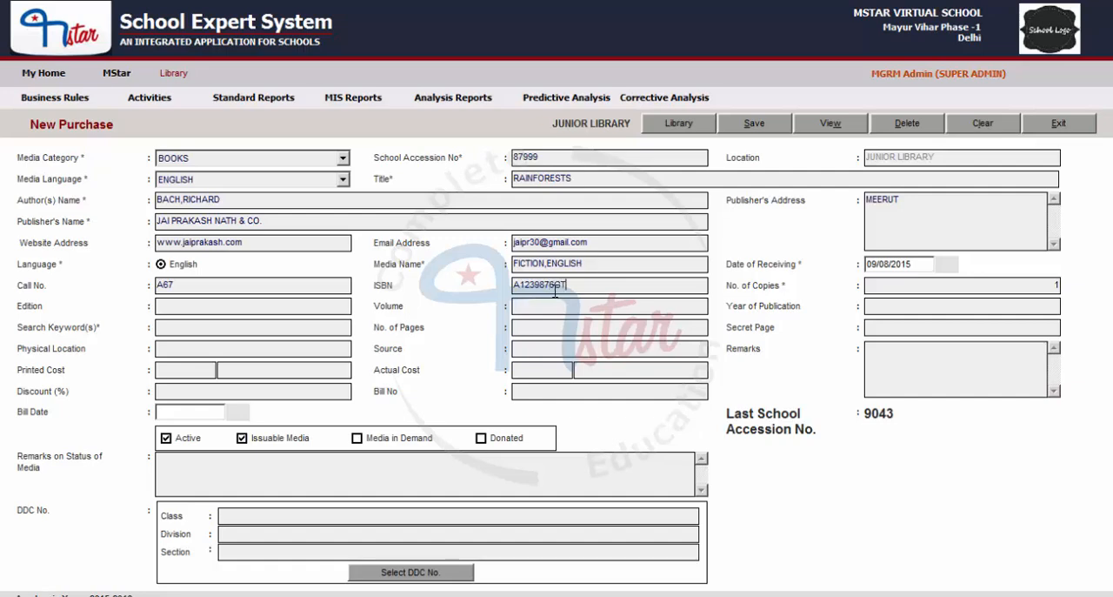
pyautogui.write('R')
# - Set the number of copies received to 2
pyautogui.click(1007, 286)
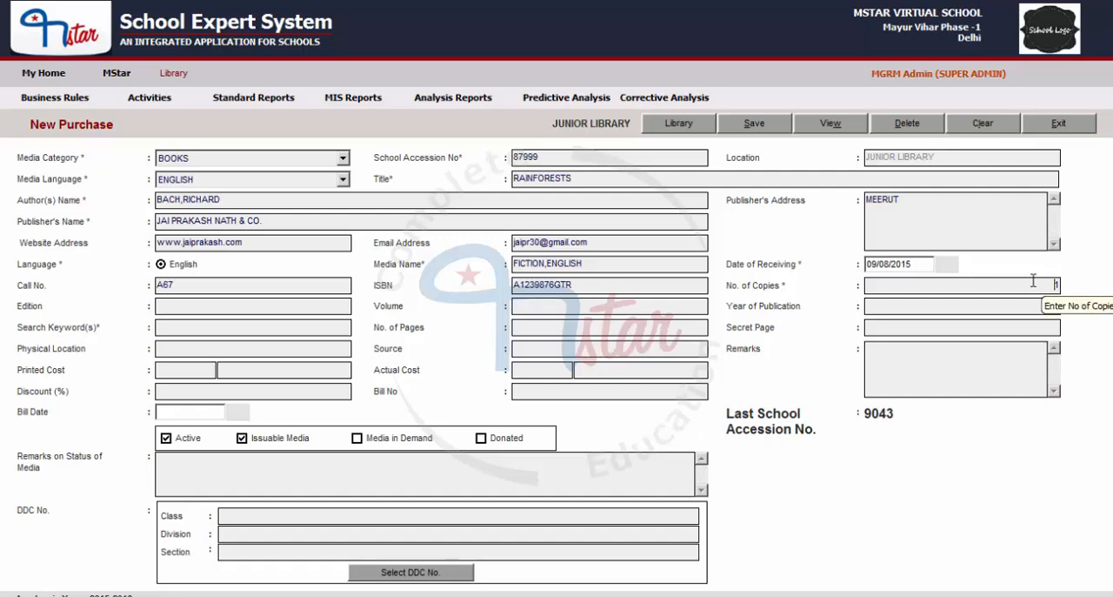
pyautogui.moveTo(1035, 280); pyautogui.dragTo(1096, 285)
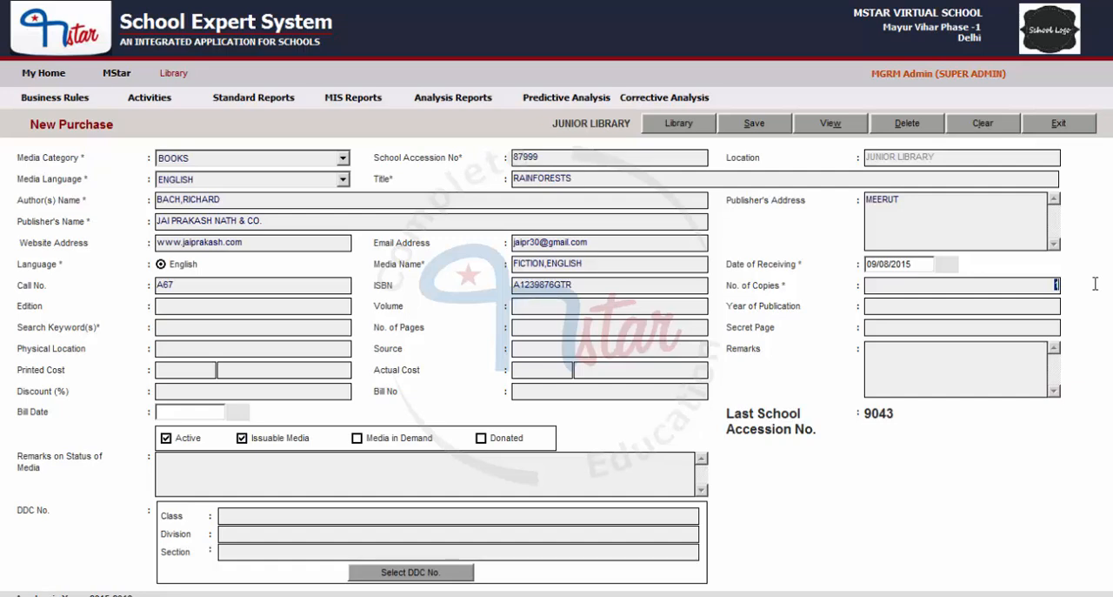
pyautogui.write('2')
pyautogui.click(550, 157)
pyautogui.moveTo(549, 157); pyautogui.dragTo(508, 158)
pyautogui.click(573, 158)
pyautogui.click(1001, 288)
# - Fill in the publication details with edition 23, volume II and 1989 as the year of publication
pyautogui.click(190, 306)
pyautogui.write('3')
pyautogui.click(553, 308)
pyautogui.click(894, 305)
pyautogui.write('1989')
# - Enter RAIN, FOREST as the book's search keywords
pyautogui.click(175, 329)
pyautogui.write('RAIN')
pyautogui.write(', FOREST')
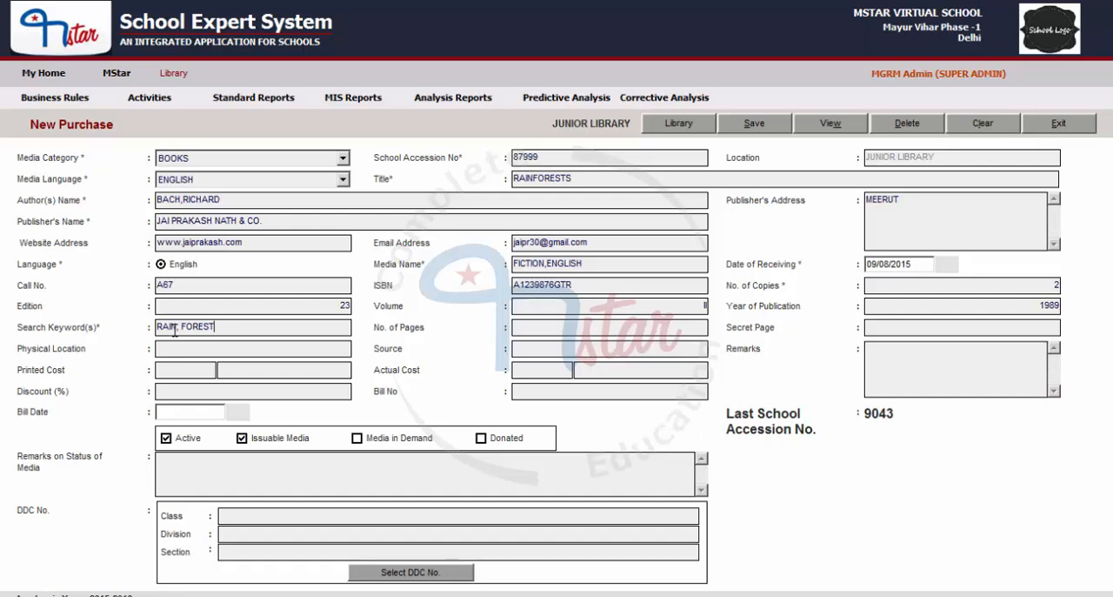
# - Set the number of pages to 455 and the secret page to 56
pyautogui.click(538, 329)
pyautogui.write('455')
pyautogui.click(925, 328)
pyautogui.write('56')
# - Enter BOARD 7 as the book's physical location and DONATED as its source
pyautogui.click(202, 349)
pyautogui.write('BOARD 7')
pyautogui.click(534, 349)
pyautogui.write('DONATED')
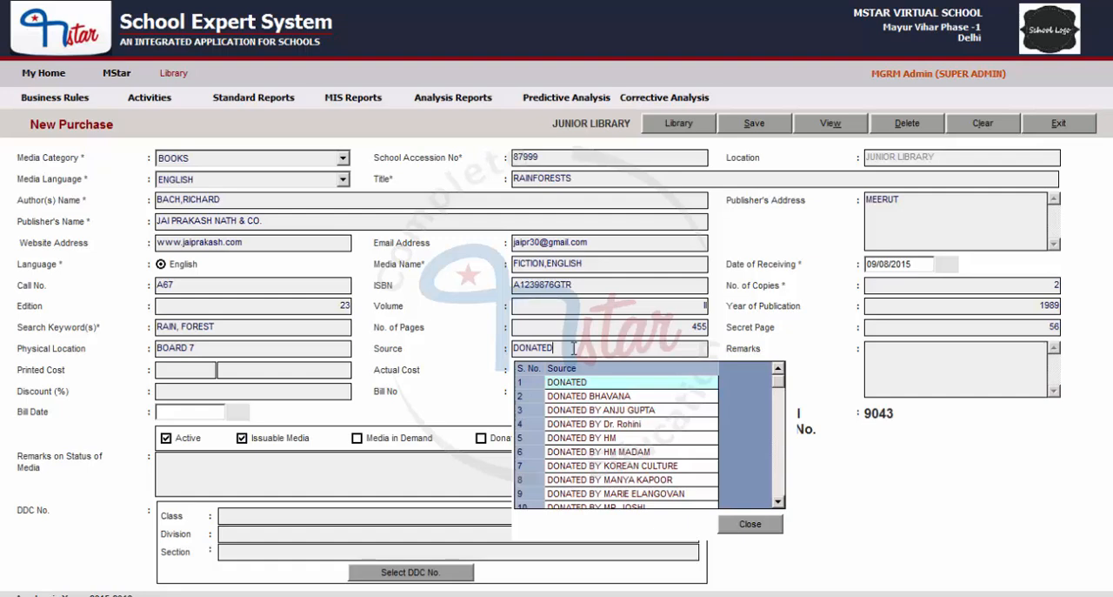
# - Add the remark RECEIVED AGAINST LOST BOOK to the entry
pyautogui.click(881, 354)
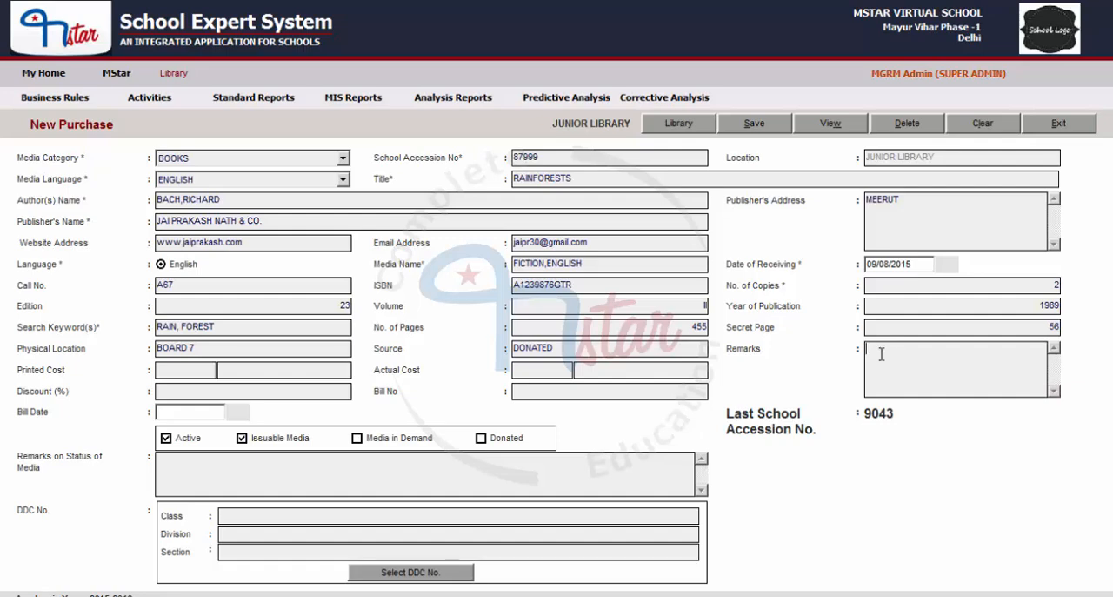
pyautogui.write('RECEIVED AGAINST LOST BOOK')
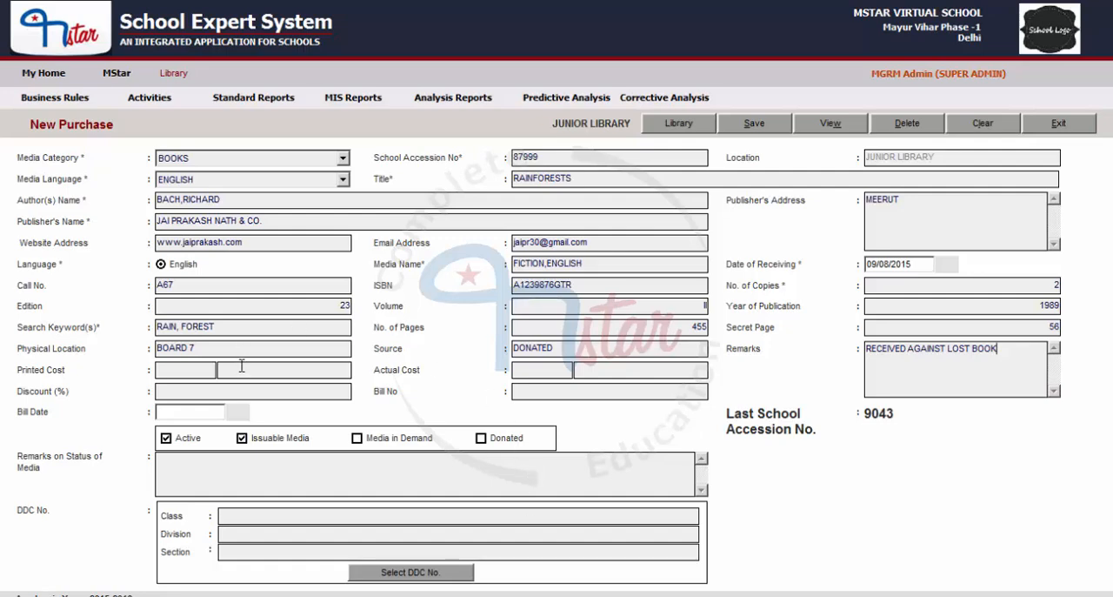
# - Set the book's printed cost to 350 with RS as the currency
pyautogui.click(183, 366)
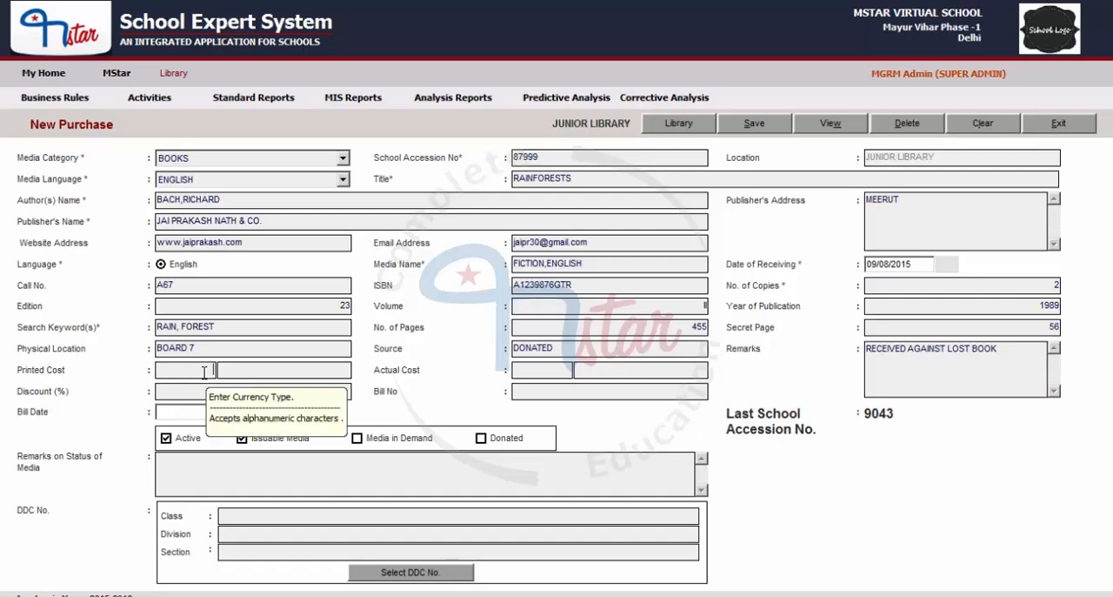
pyautogui.write('RS')
pyautogui.click(235, 370)
pyautogui.write('350')
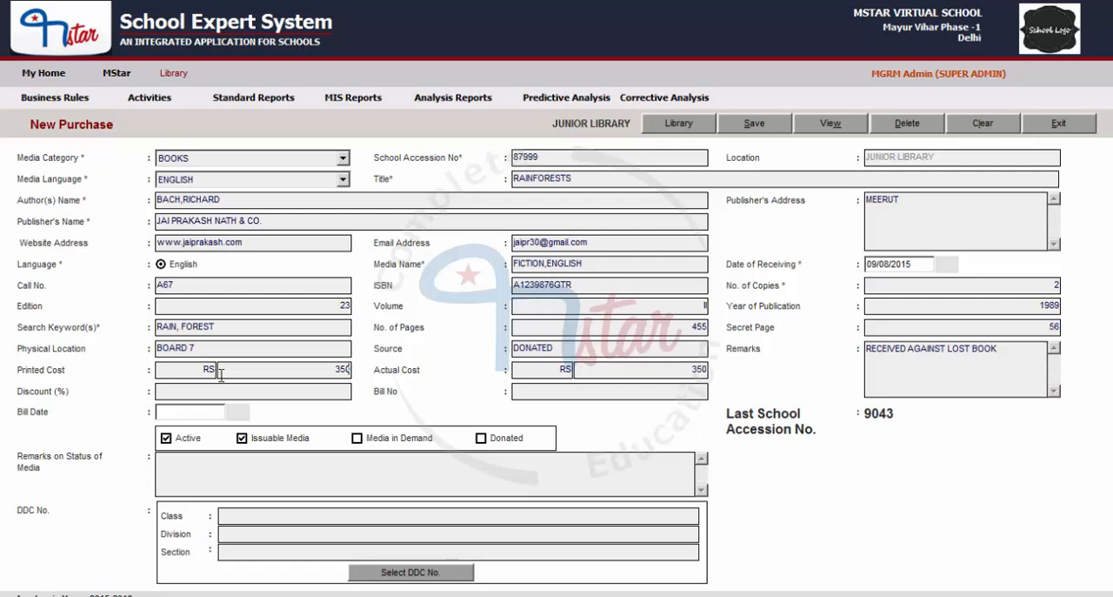
pyautogui.moveTo(164, 363); pyautogui.dragTo(249, 369)
pyautogui.click(252, 374)
pyautogui.moveTo(168, 370); pyautogui.dragTo(235, 370)
pyautogui.moveTo(551, 369); pyautogui.dragTo(576, 369)
pyautogui.moveTo(651, 368); pyautogui.dragTo(746, 374)
pyautogui.click(247, 375)
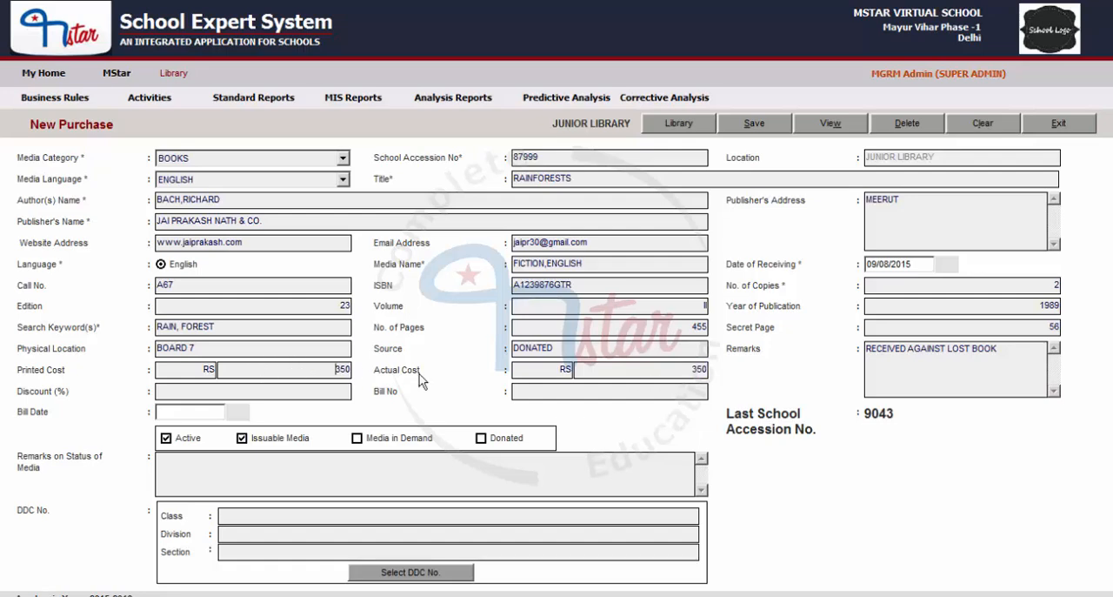
pyautogui.click(634, 368)
# - Apply a 15 percent discount to the book's cost
pyautogui.click(271, 392)
pyautogui.write('15')
pyautogui.click(313, 373)
pyautogui.doubleClick(700, 370)
pyautogui.doubleClick(336, 390)
pyautogui.click(675, 372)
# - Enter R567 as the bill number and dismiss the bill number selection list
pyautogui.click(254, 391)
pyautogui.write('R567')
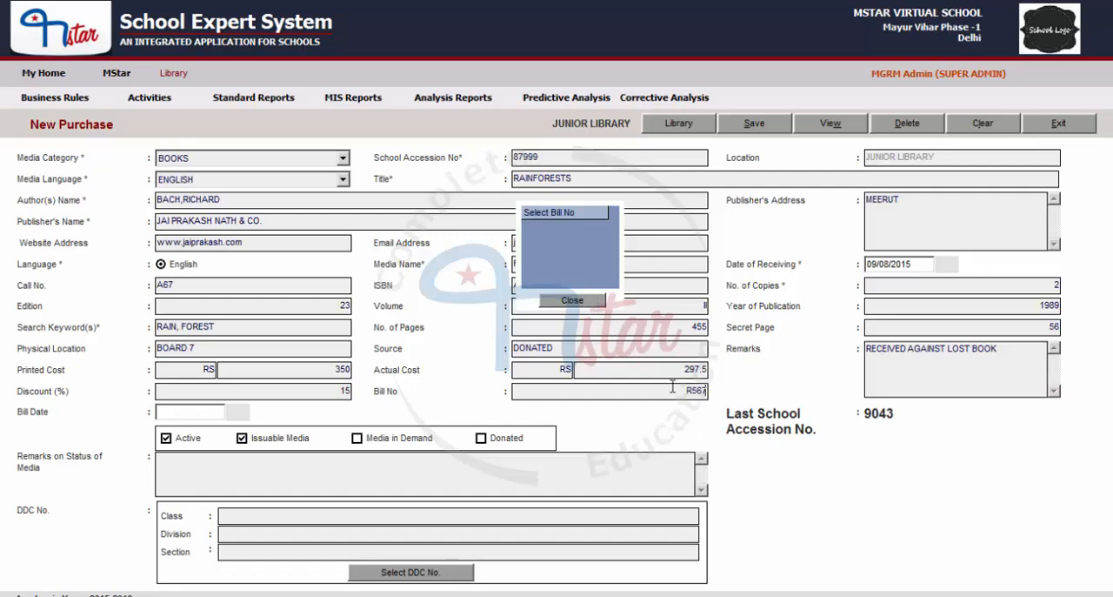
pyautogui.click(570, 302)
pyautogui.click(658, 388)
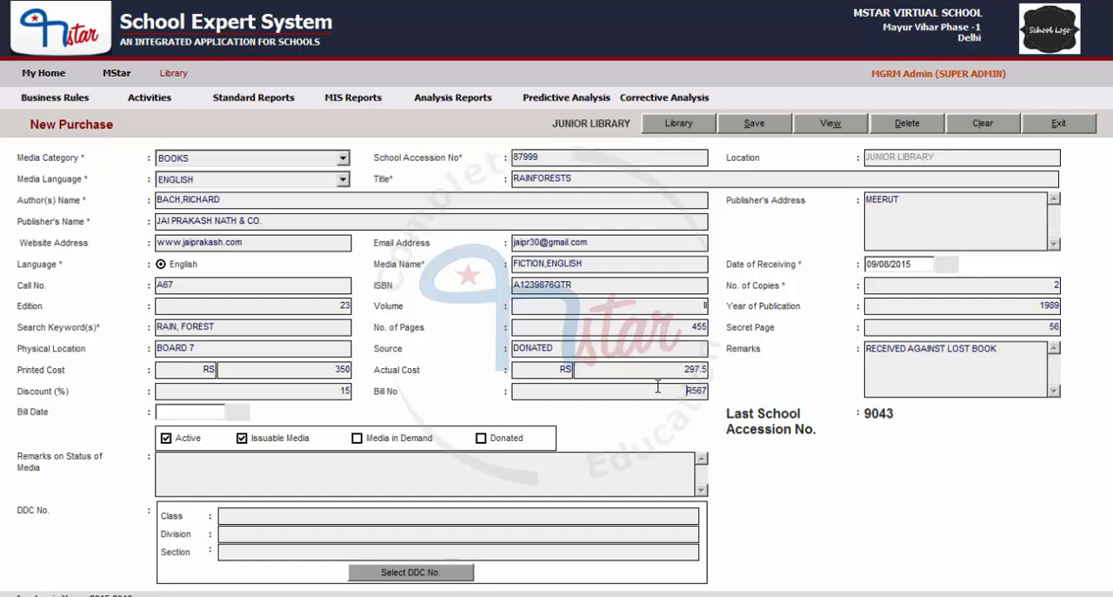
# - Set the bill date to 09/08/2015
pyautogui.click(193, 413)
pyautogui.write('09/08/2015')
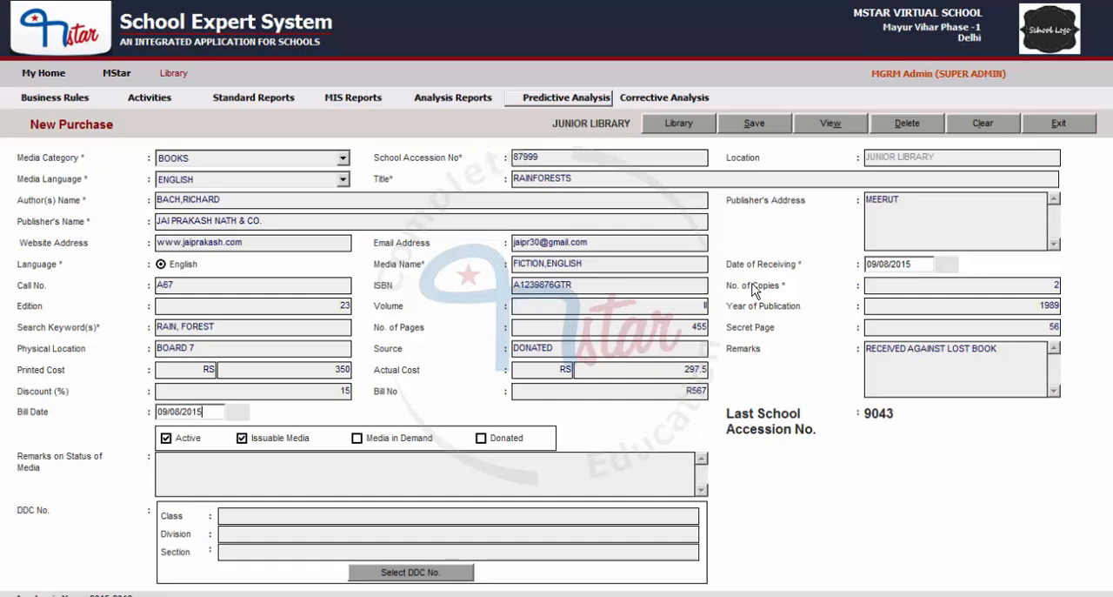
# - Mark the book's status as Media in Demand and Donated
pyautogui.click(243, 440)
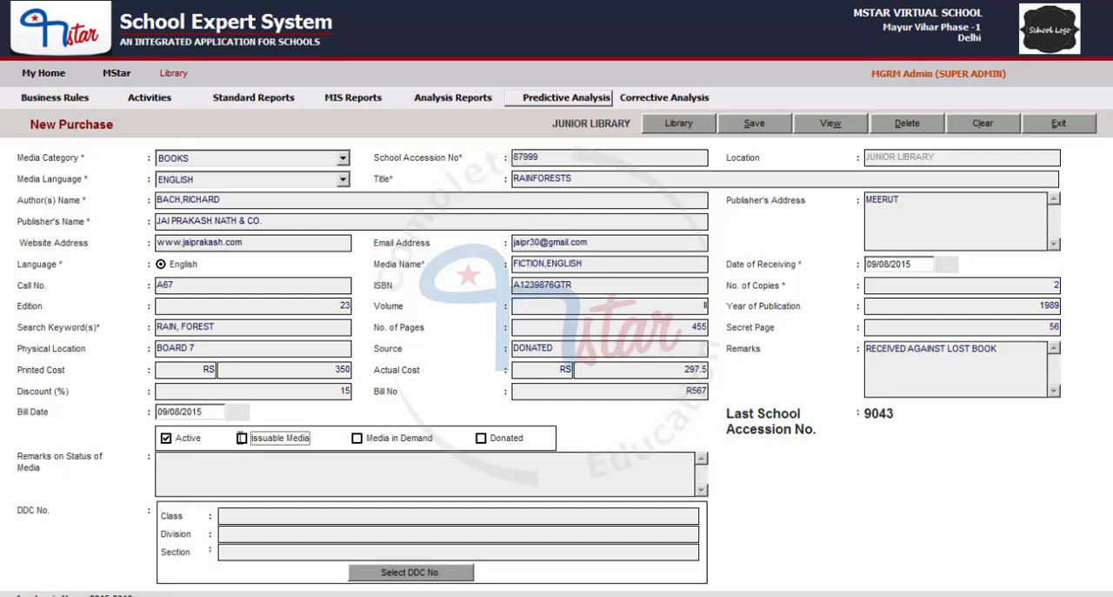
pyautogui.click(242, 439)
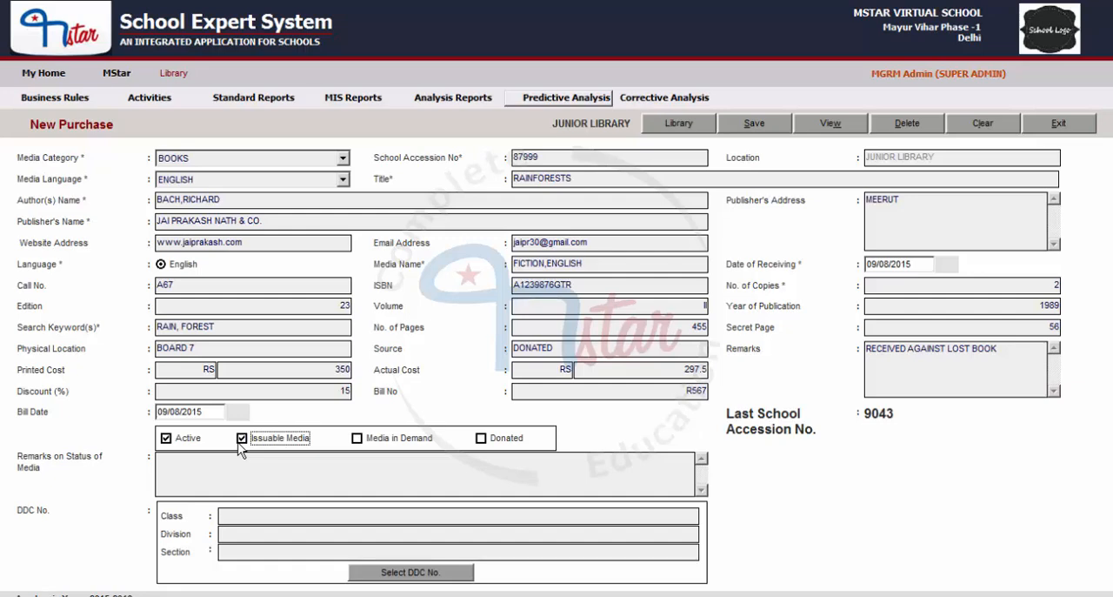
pyautogui.click(358, 441)
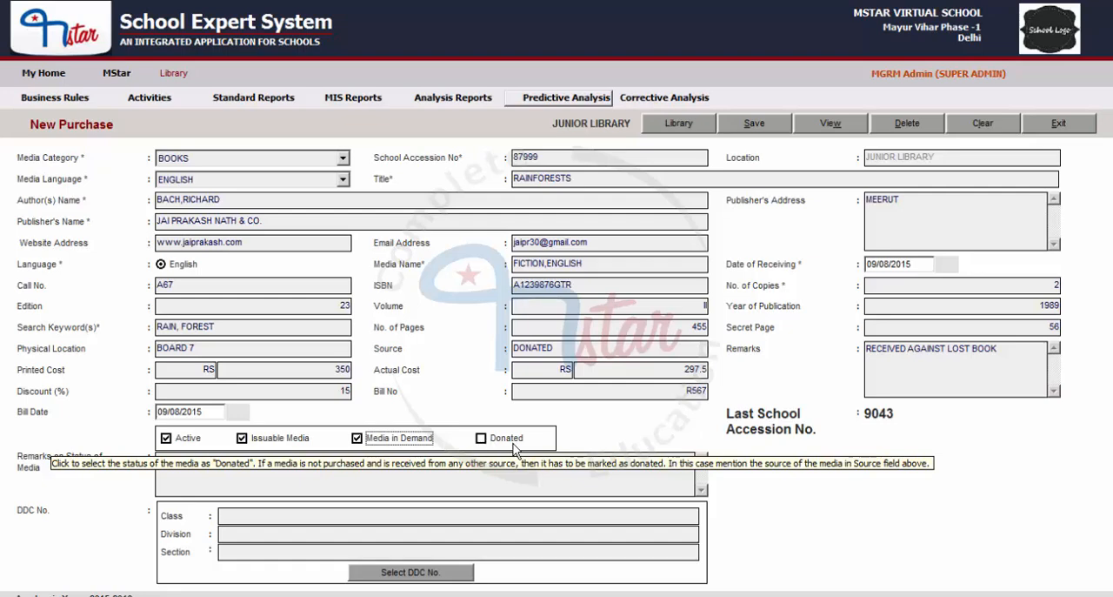
pyautogui.click(479, 440)
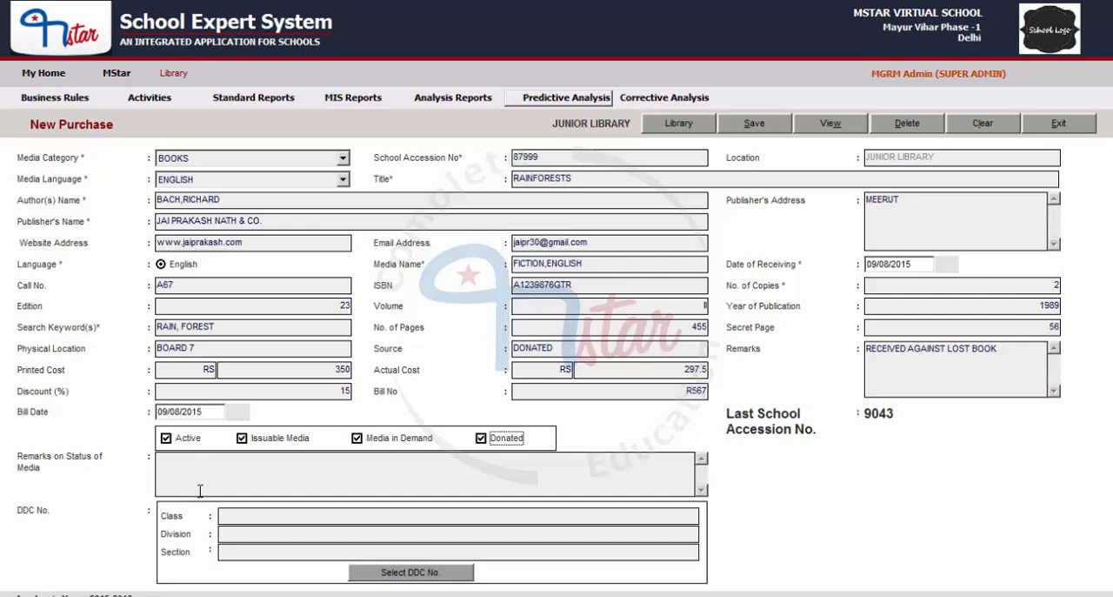
# - Assign the DDC number with class 000-GENERALITIES and division 001-KNOWLEDGE to the book
pyautogui.click(290, 474)
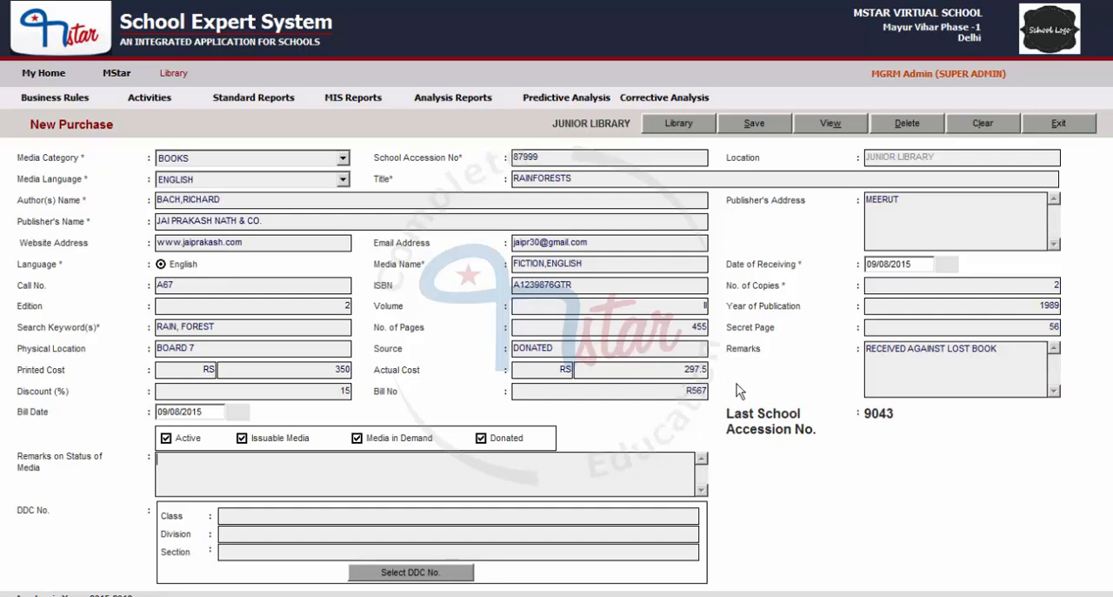
pyautogui.click(234, 534)
pyautogui.click(238, 550)
pyautogui.click(438, 574)
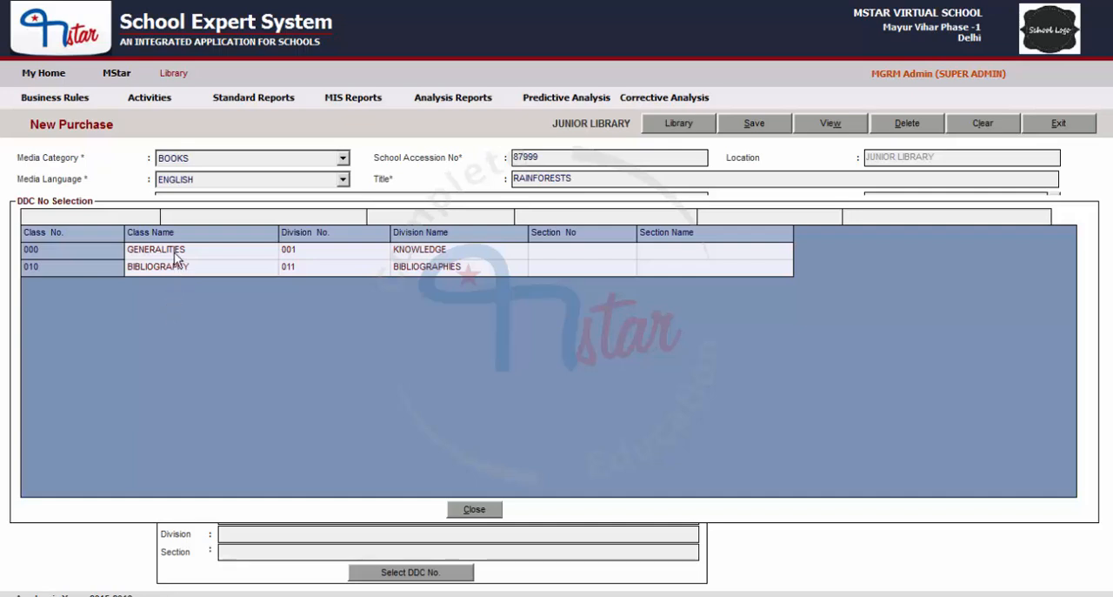
pyautogui.doubleClick(218, 255)
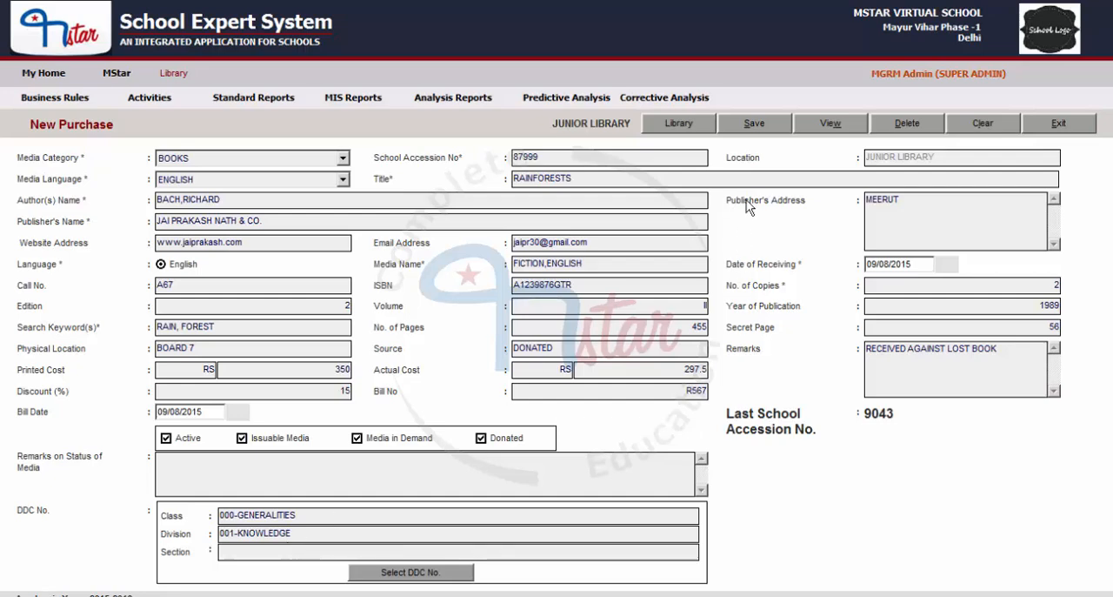
# - Save the new purchase and post its media details to stocks, leaving a cleared form
pyautogui.click(753, 122)
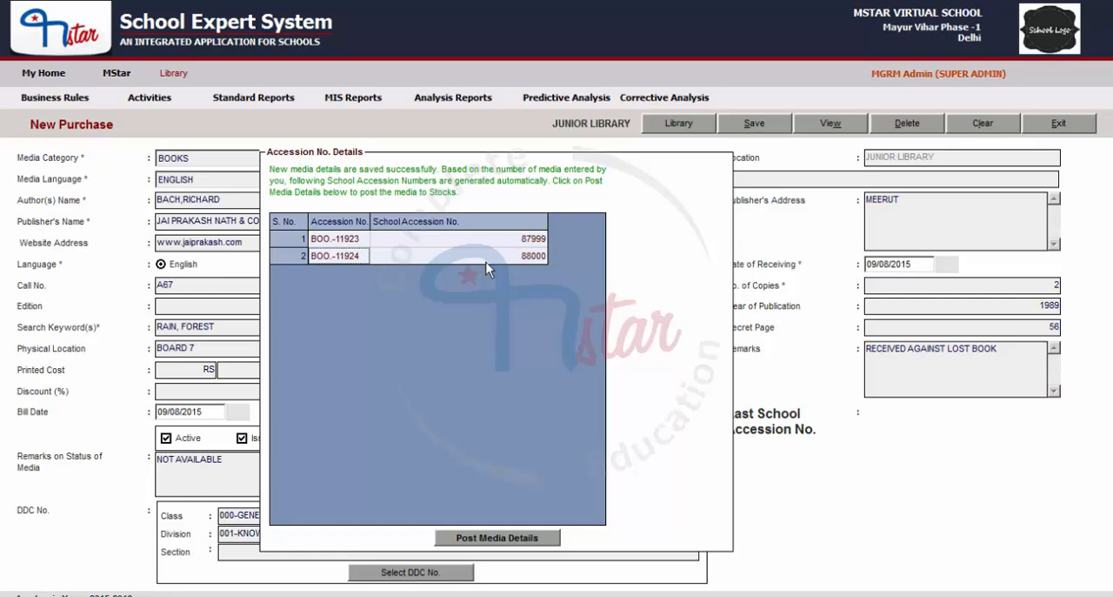
pyautogui.click(493, 538)
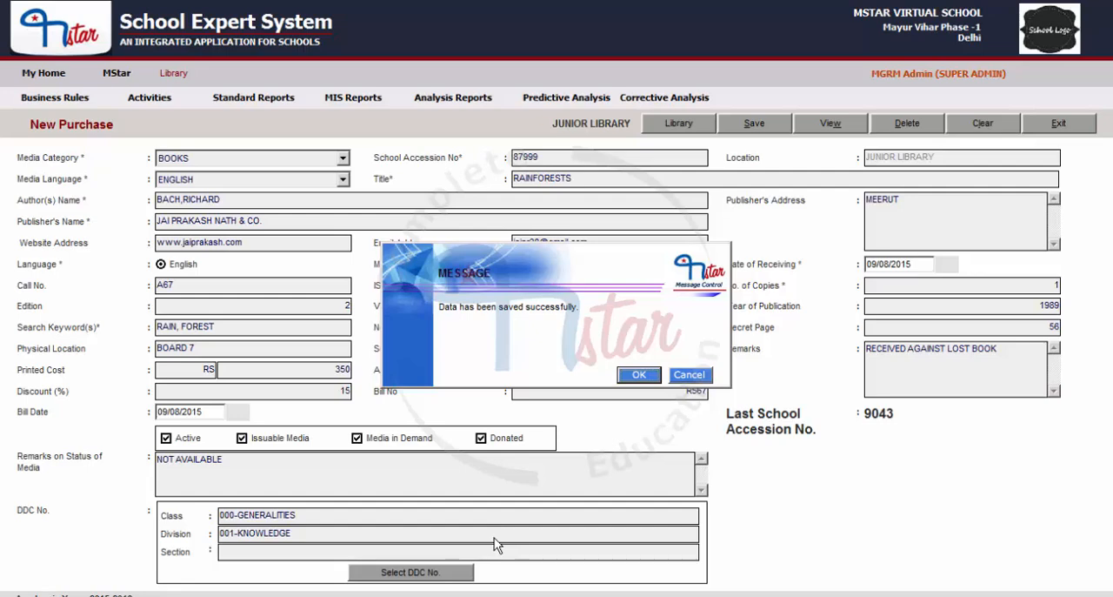
pyautogui.click(641, 376)
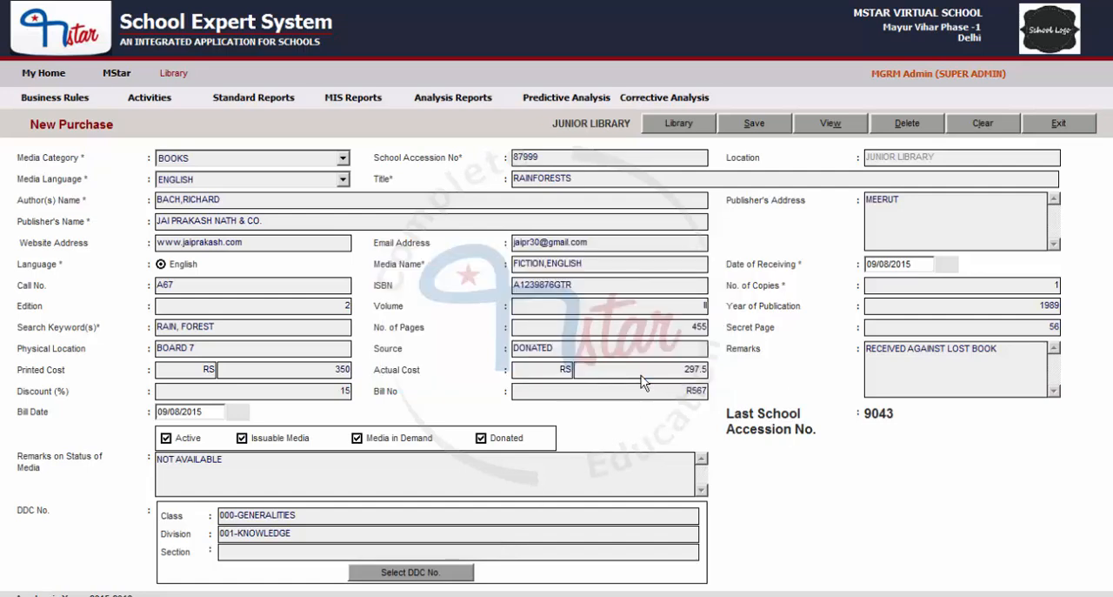
pyautogui.click(983, 124)
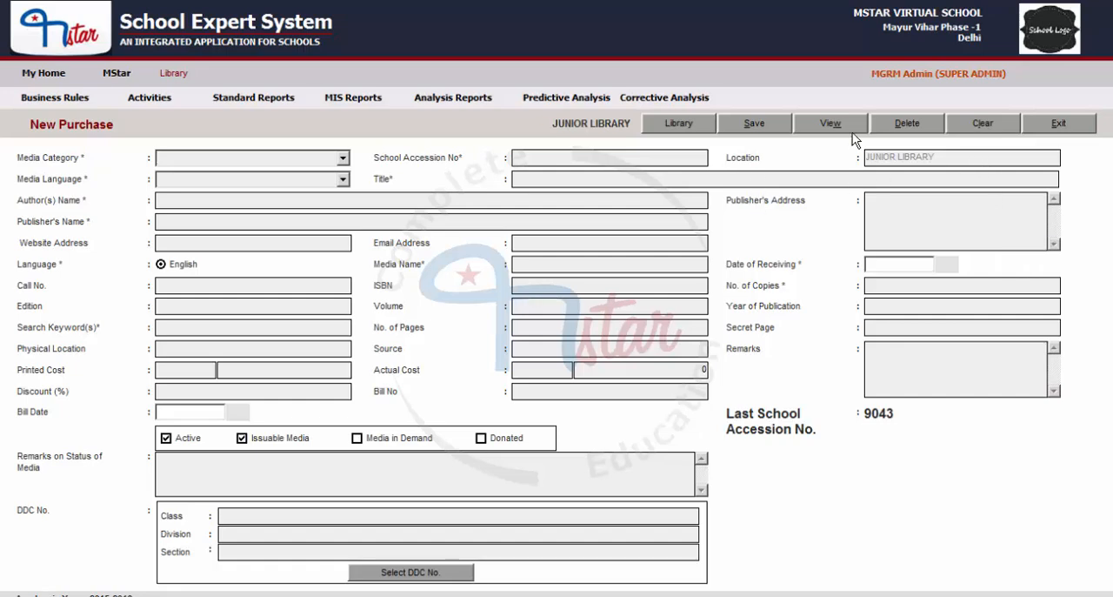
# - Search the saved media for school accession number 87999, select the RAINFORESTS record and close the search
pyautogui.click(832, 124)
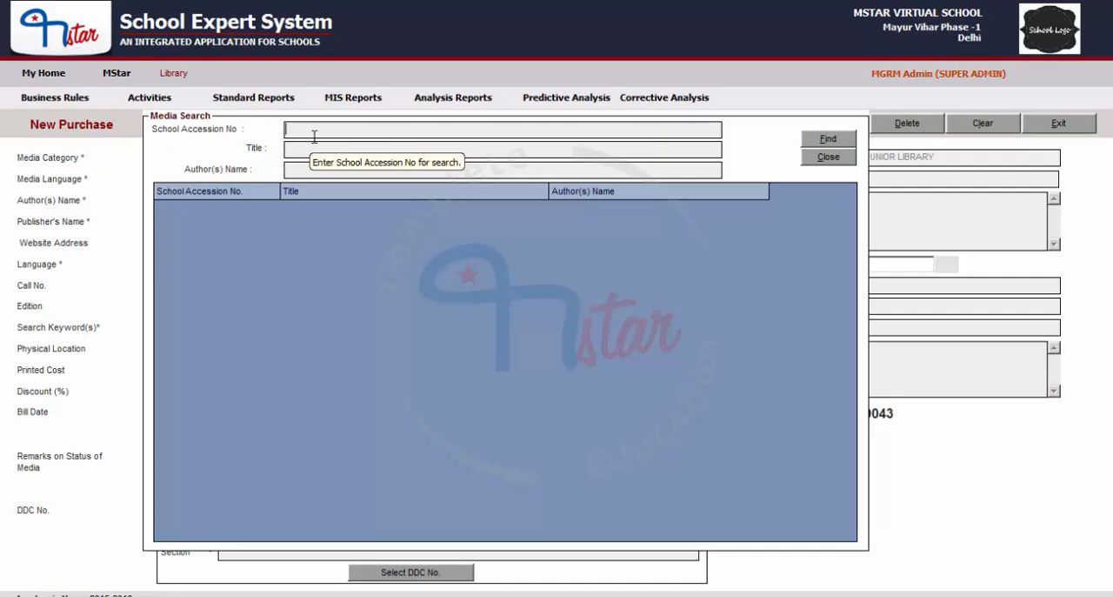
pyautogui.write('87')
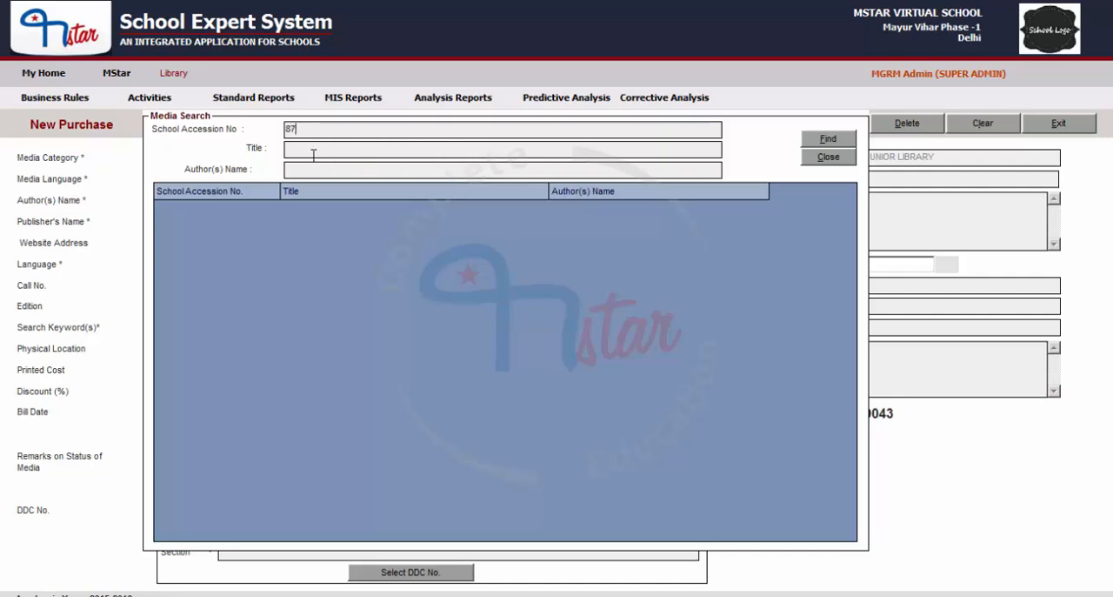
pyautogui.write('999')
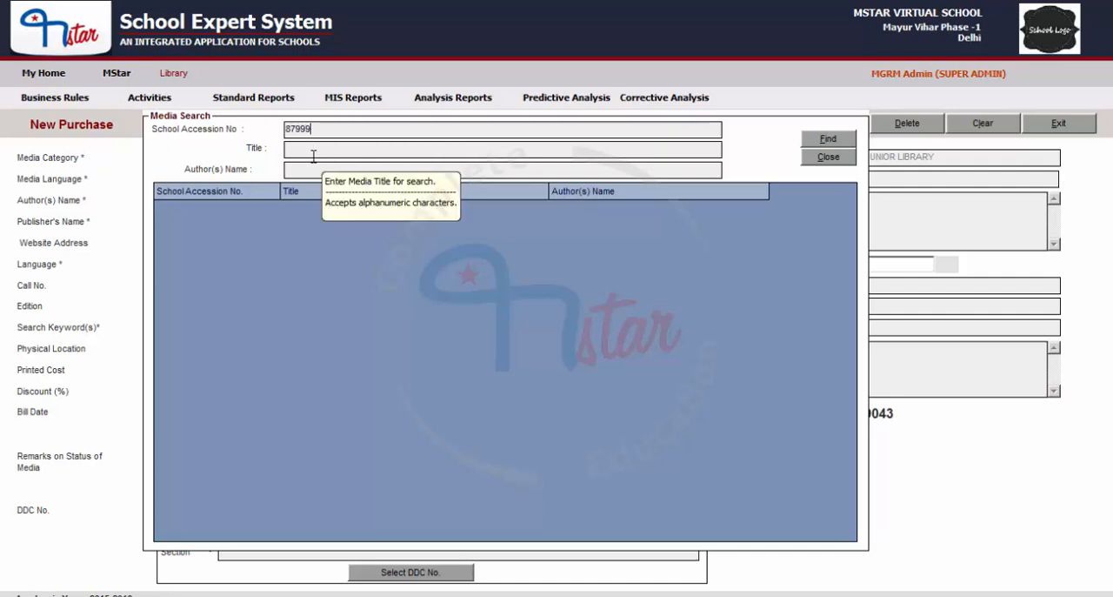
pyautogui.click(828, 142)
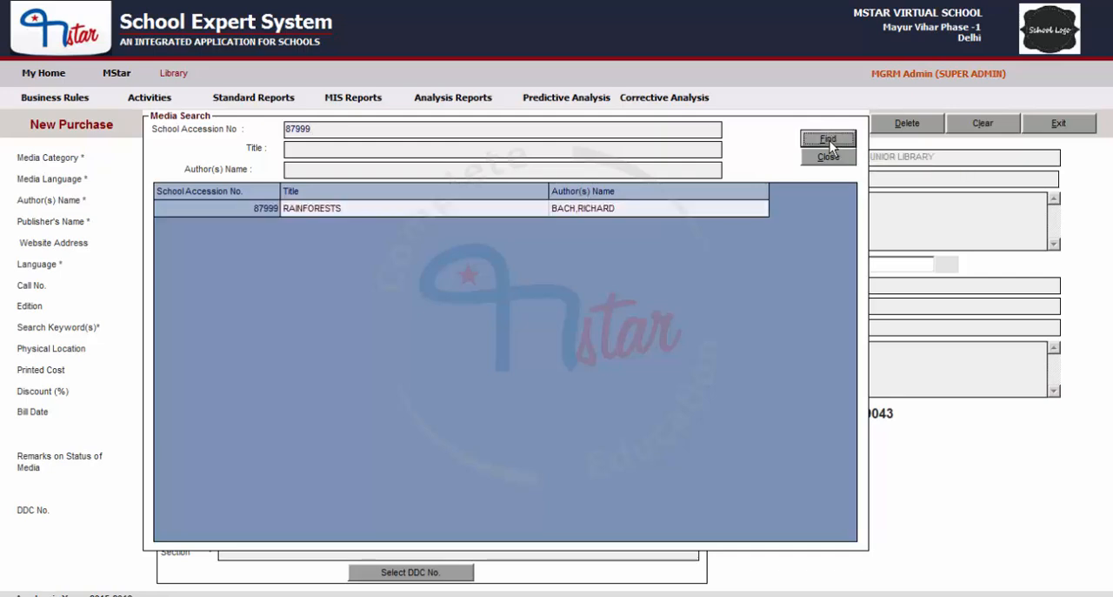
pyautogui.click(331, 213)
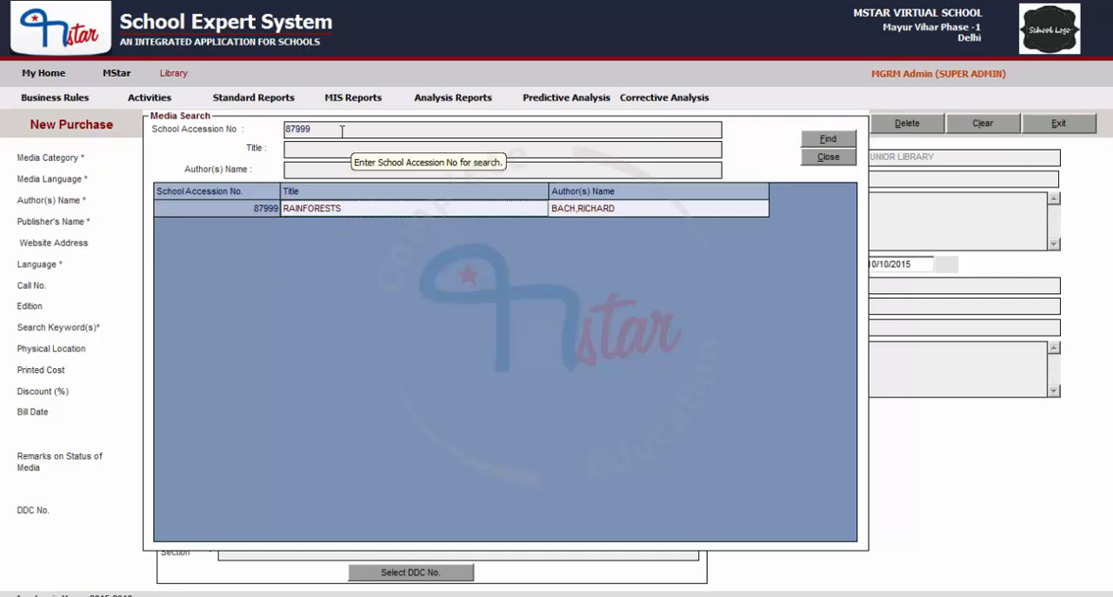
pyautogui.click(826, 160)
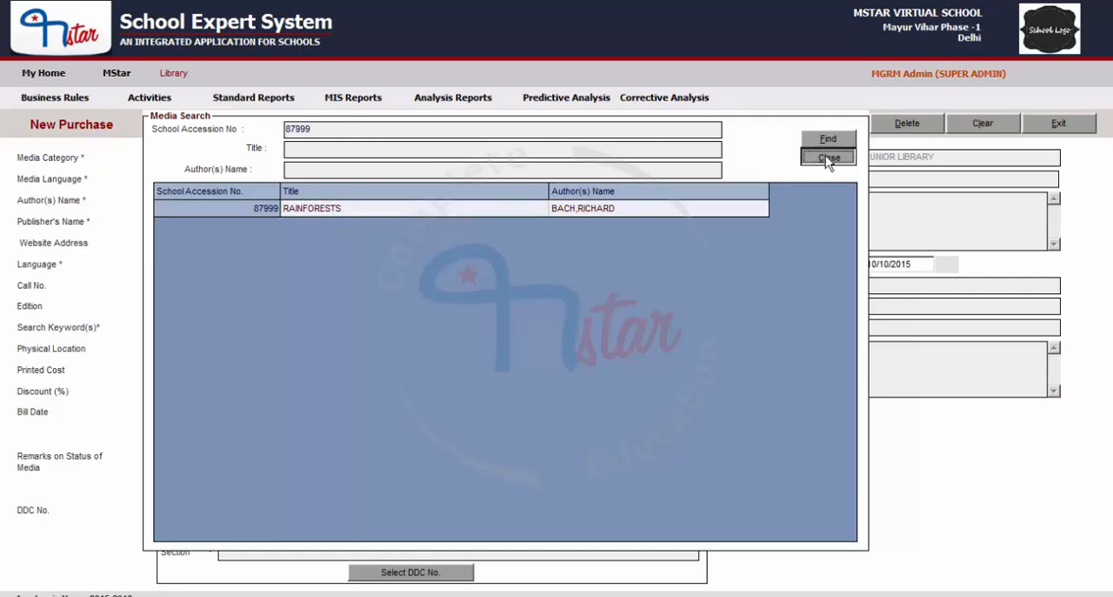
pyautogui.click(828, 159)
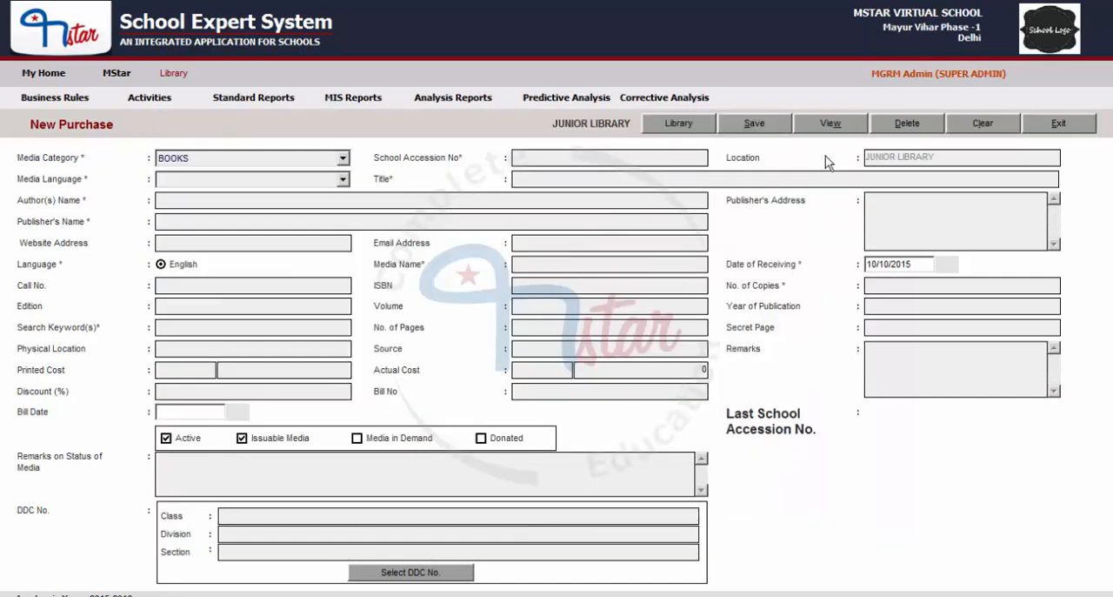